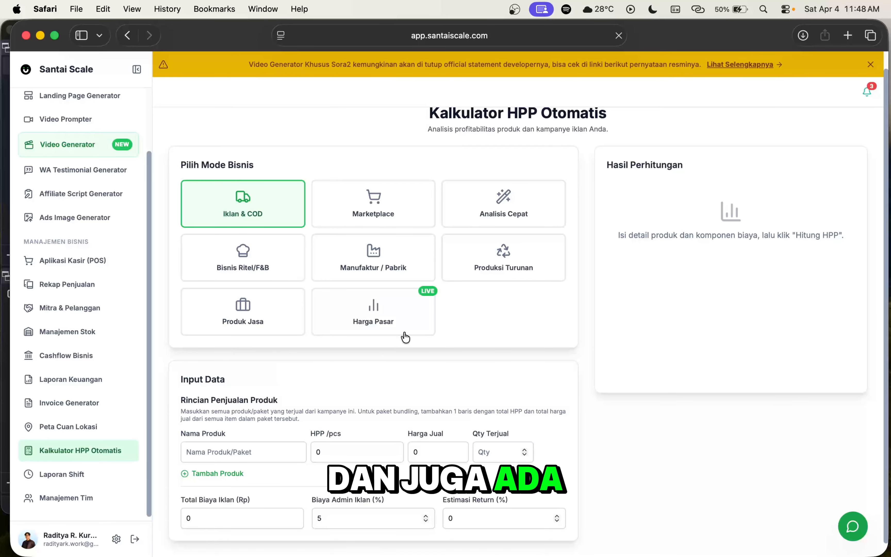
# Step: Open the Harga Pasar mode and look over the real-time raw material price list for Makanan & F&B
pyautogui.click(376, 320)
pyautogui.scroll(-5, 498, 325)
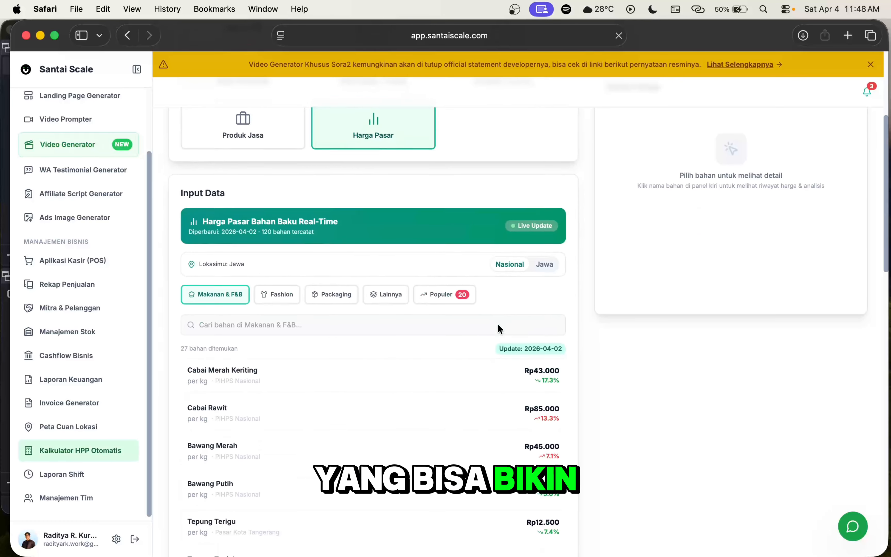
pyautogui.scroll(-1, 498, 329)
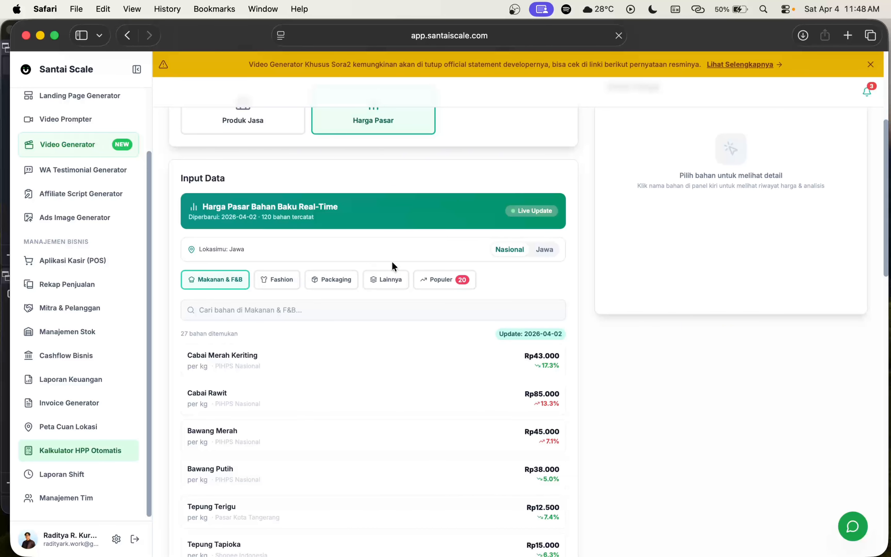
pyautogui.scroll(5, 392, 262)
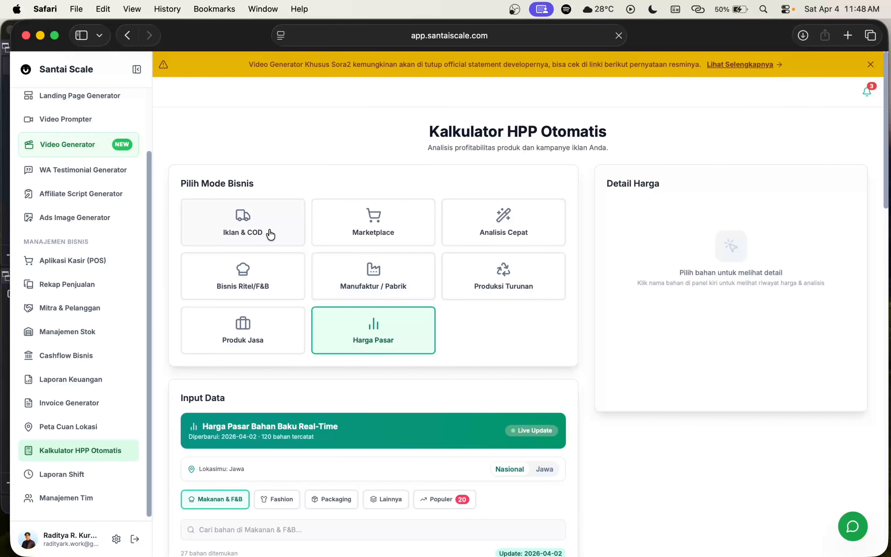
# Step: Switch to the Iklan & COD mode and enter the product Kemeja Oversize with an HPP of 45.000 per piece
pyautogui.click(272, 234)
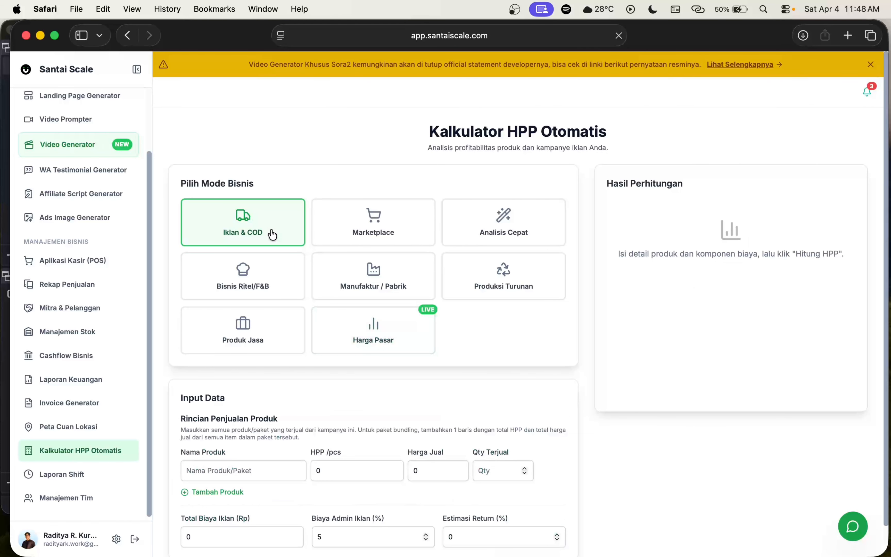
pyautogui.scroll(-1, 482, 310)
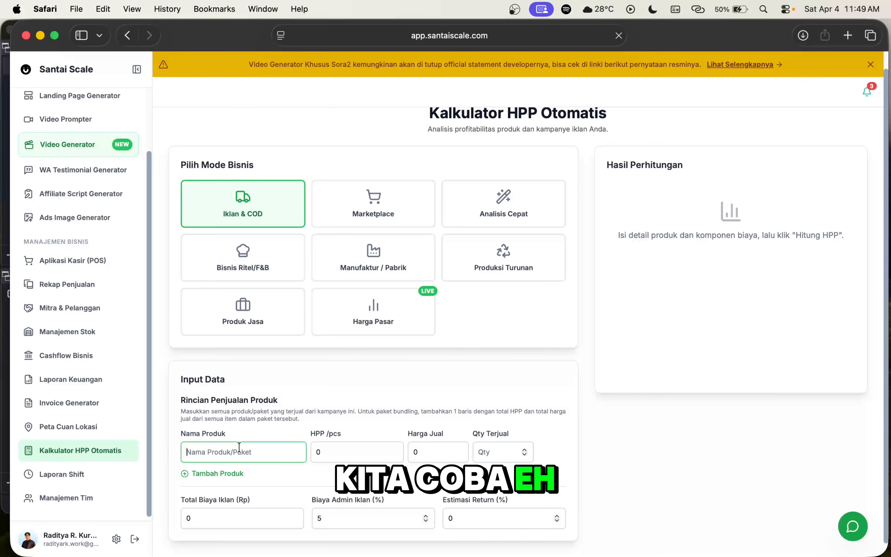
pyautogui.write('Kemeja')
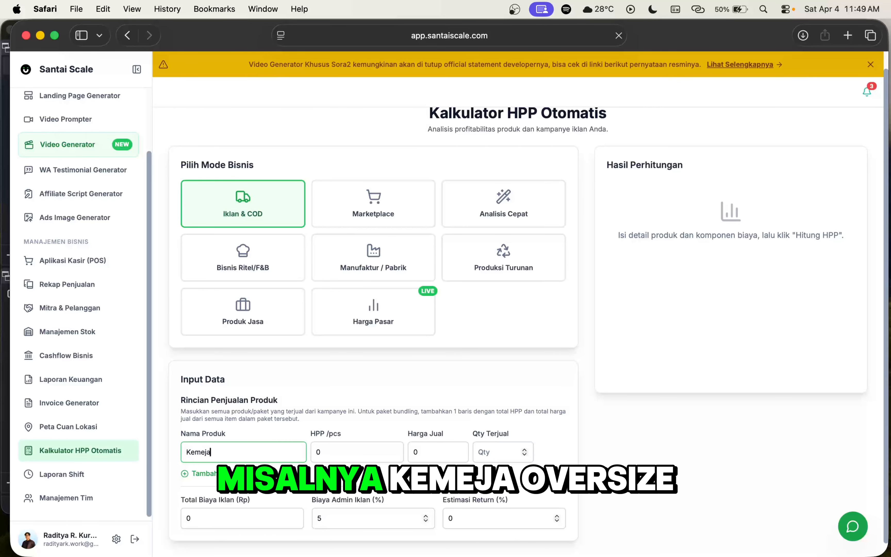
pyautogui.write(' Oversize')
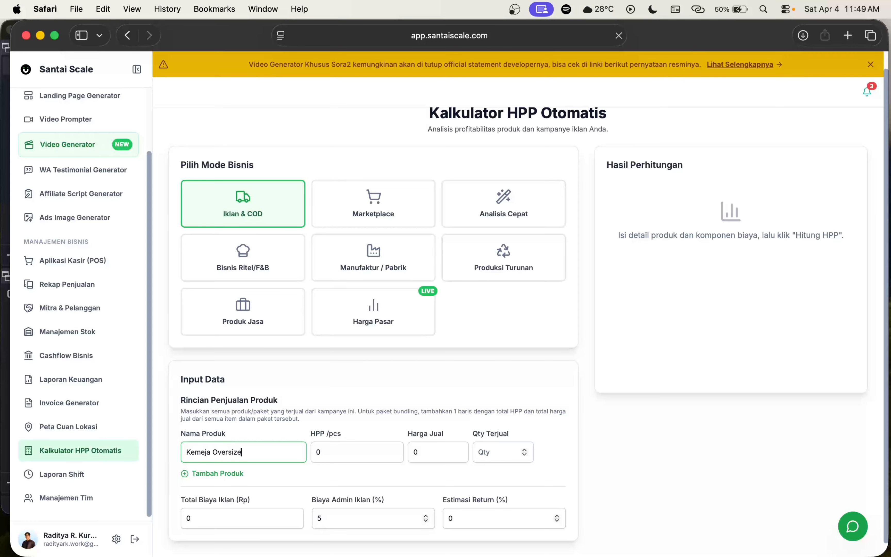
pyautogui.press('Tab')
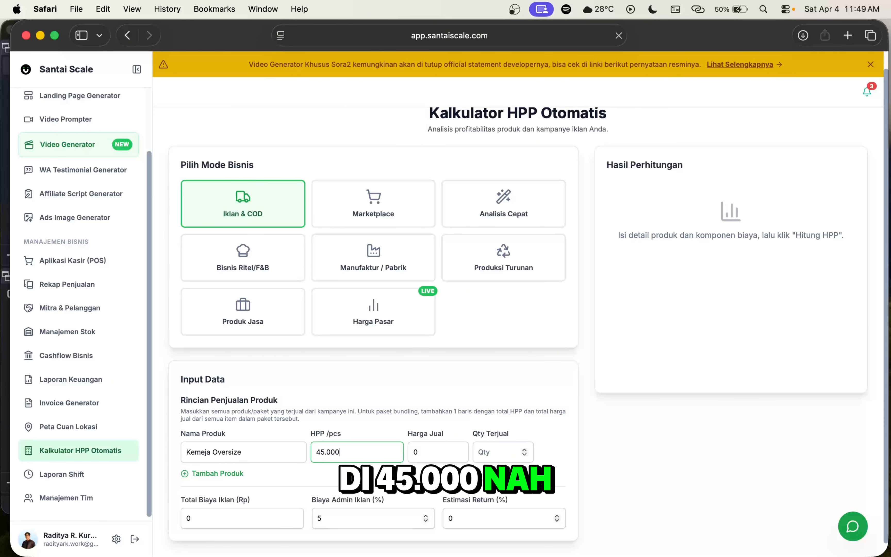
# Step: Set the product's Harga Jual to 125.000 and its Qty Terjual to 100
pyautogui.click(441, 451)
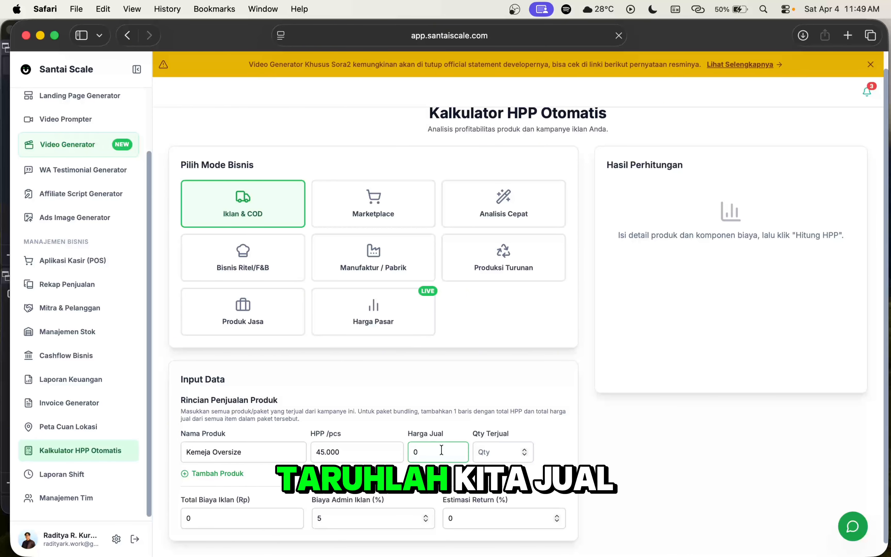
pyautogui.write('125.0')
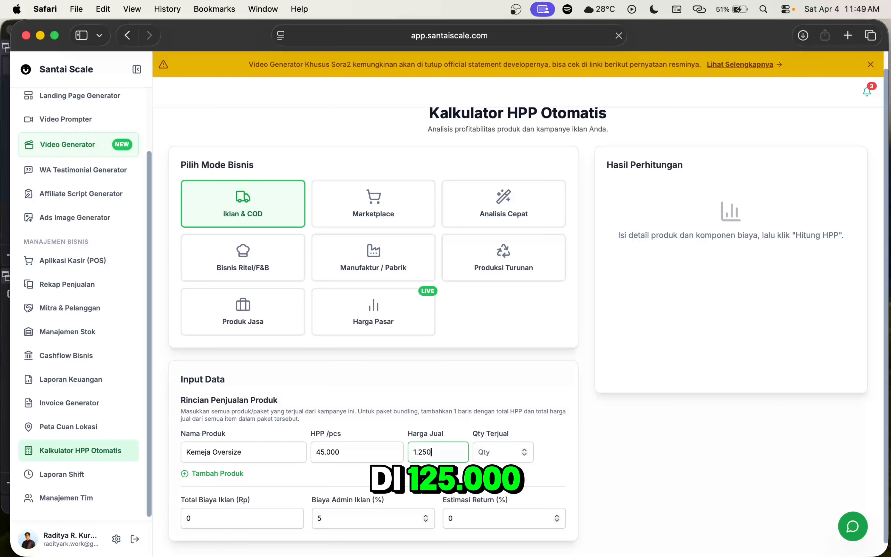
pyautogui.write('00')
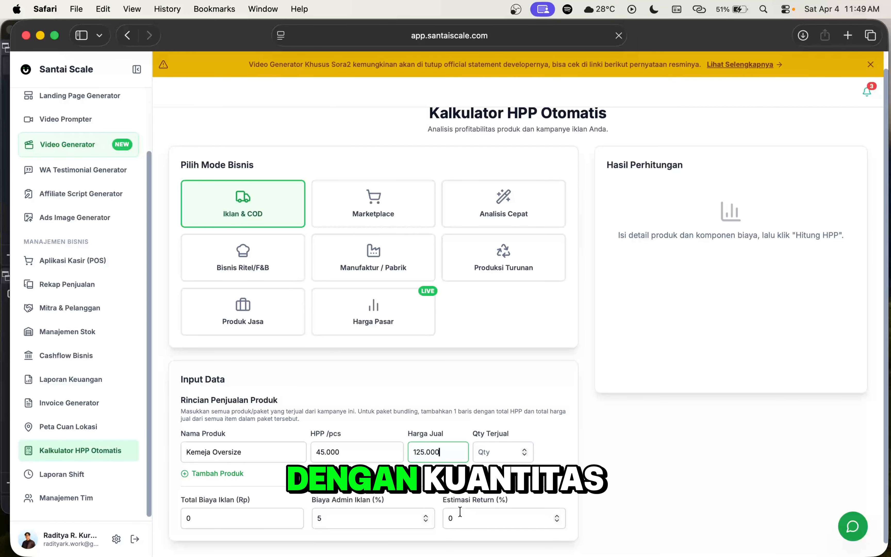
pyautogui.click(491, 454)
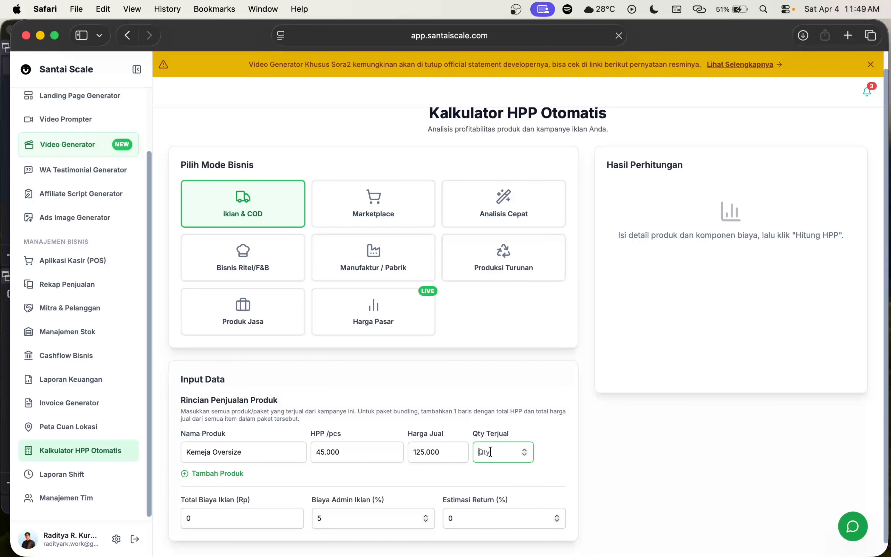
pyautogui.write('100')
pyautogui.click(664, 470)
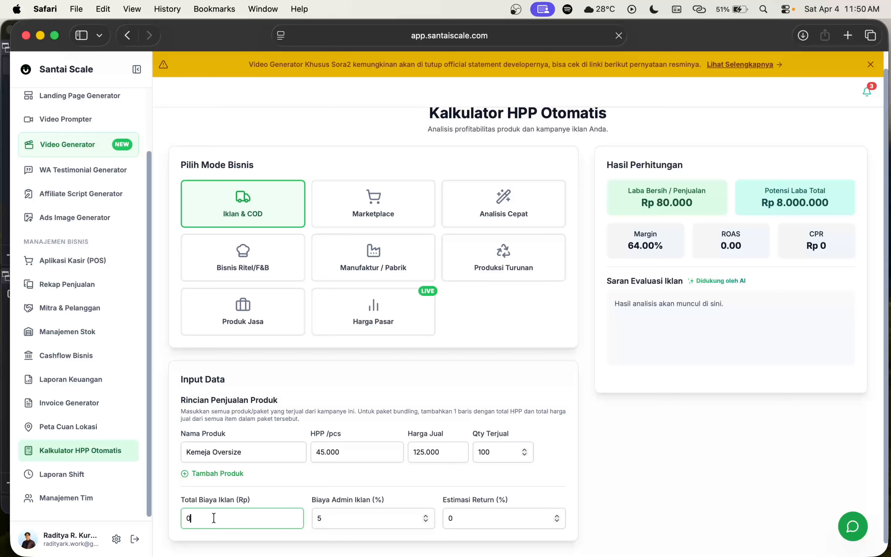
# Step: Set the Total Biaya Iklan to Rp 3.500.000 and the Estimasi Return to 10%, keeping Biaya Admin Iklan at 5%
pyautogui.write('3.500.000')
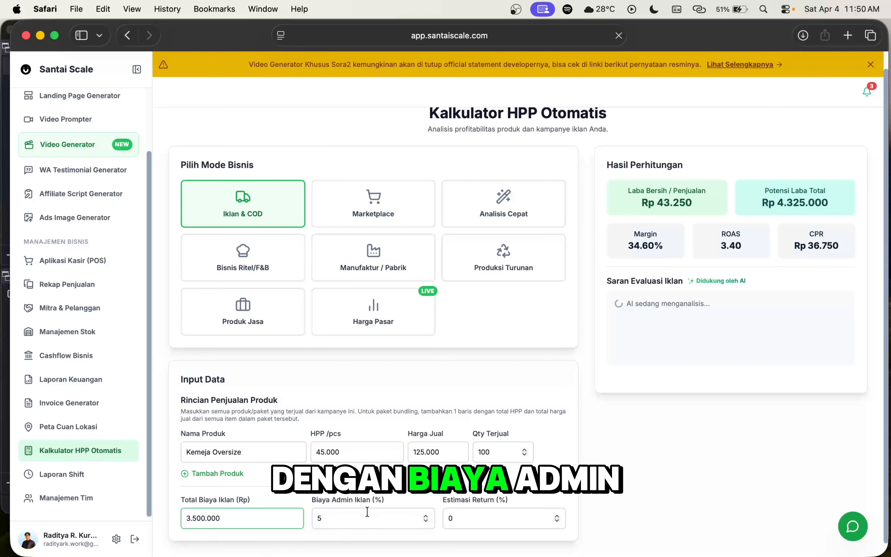
pyautogui.click(367, 515)
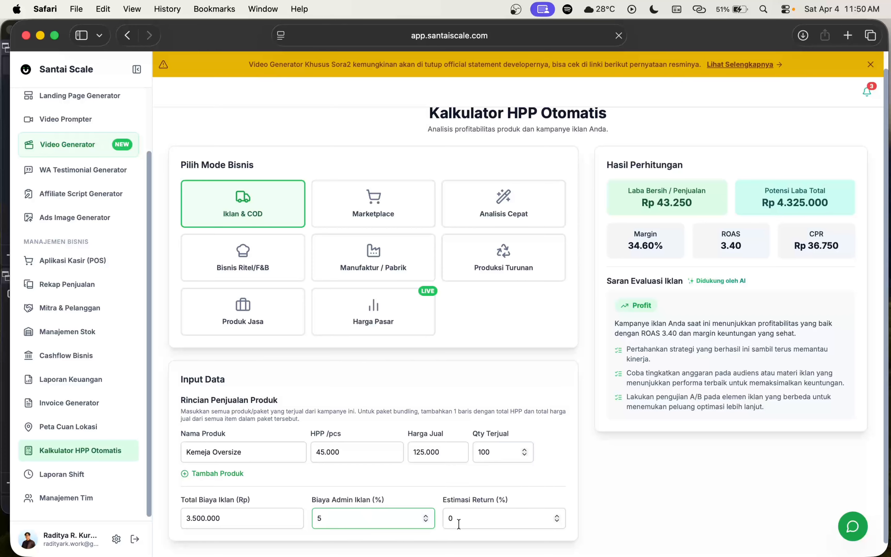
pyautogui.click(466, 521)
pyautogui.press('BackSpace')
pyautogui.write('10')
pyautogui.click(610, 461)
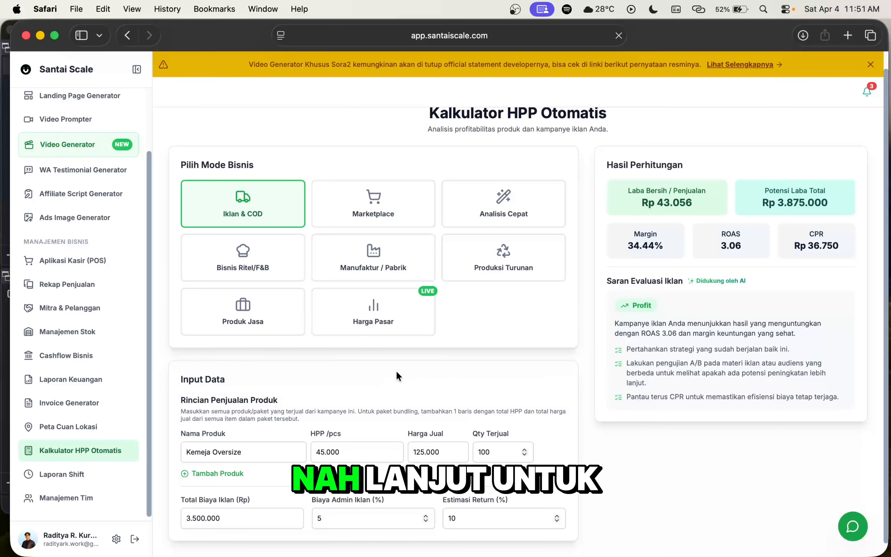
# Step: Switch to the Marketplace mode and enter Kemeja Oversize as the product name with the Fashion category
pyautogui.click(379, 220)
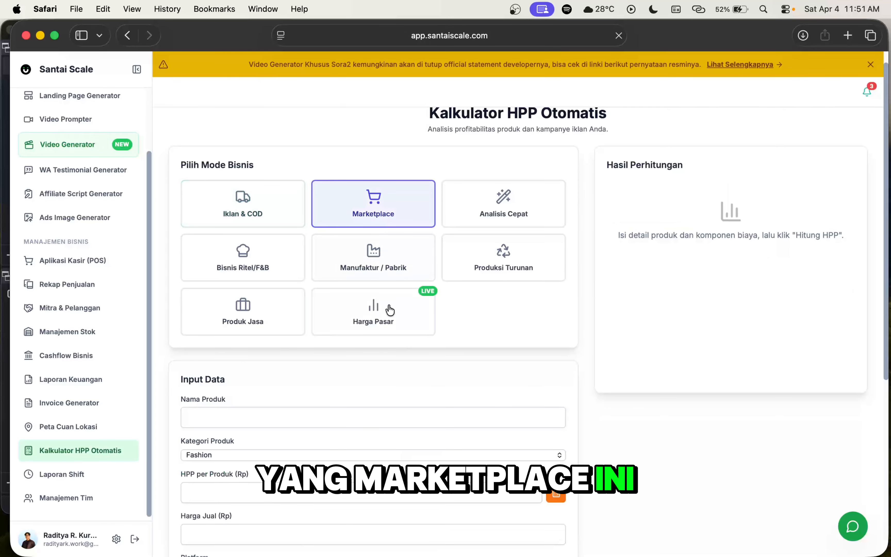
pyautogui.scroll(-2, 409, 365)
pyautogui.scroll(2, 408, 362)
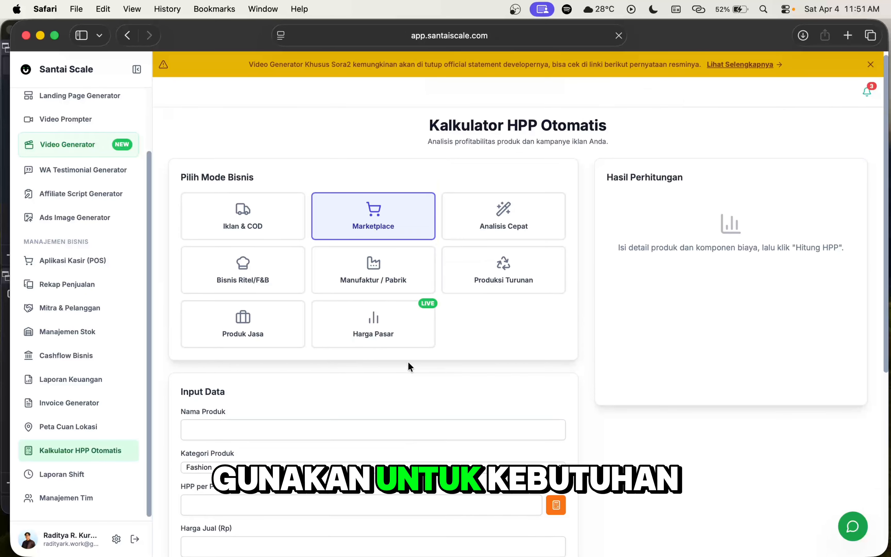
pyautogui.scroll(-5, 408, 361)
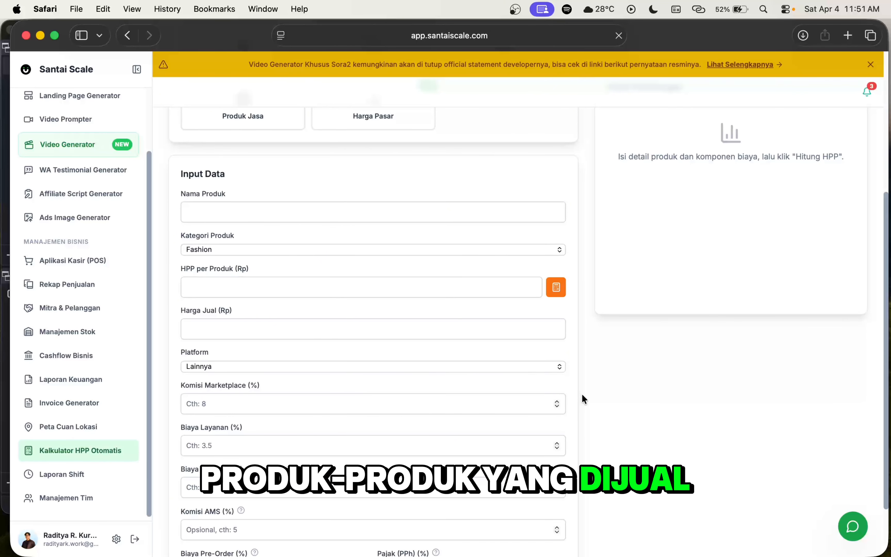
pyautogui.scroll(-2, 582, 394)
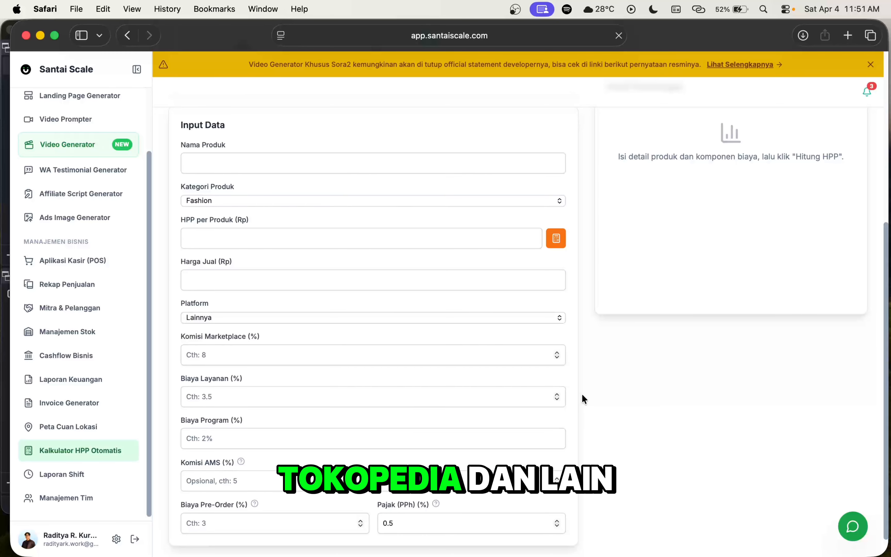
pyautogui.scroll(2, 582, 394)
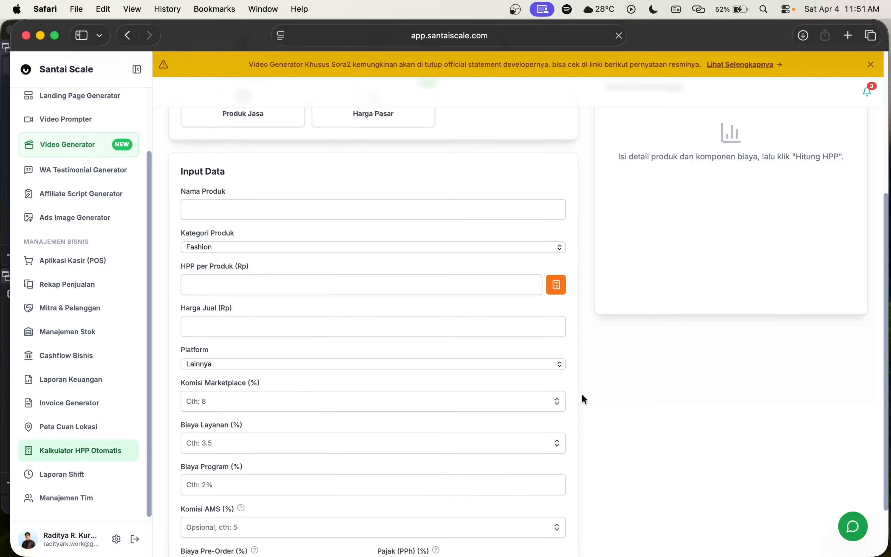
pyautogui.scroll(-2, 582, 393)
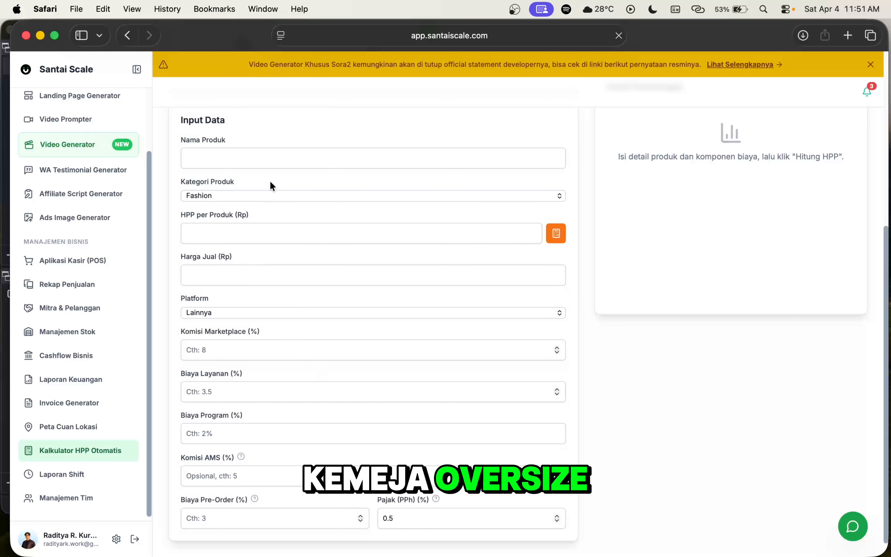
pyautogui.click(309, 164)
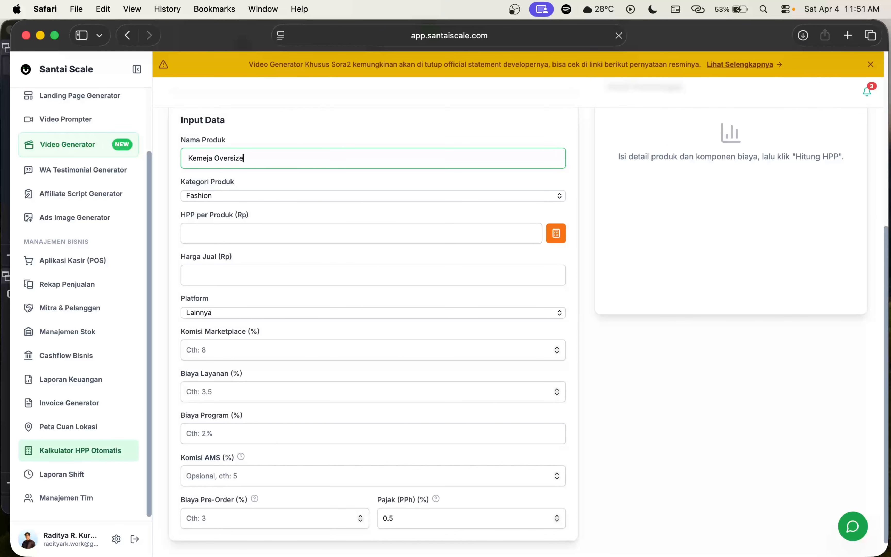
pyautogui.click(238, 195)
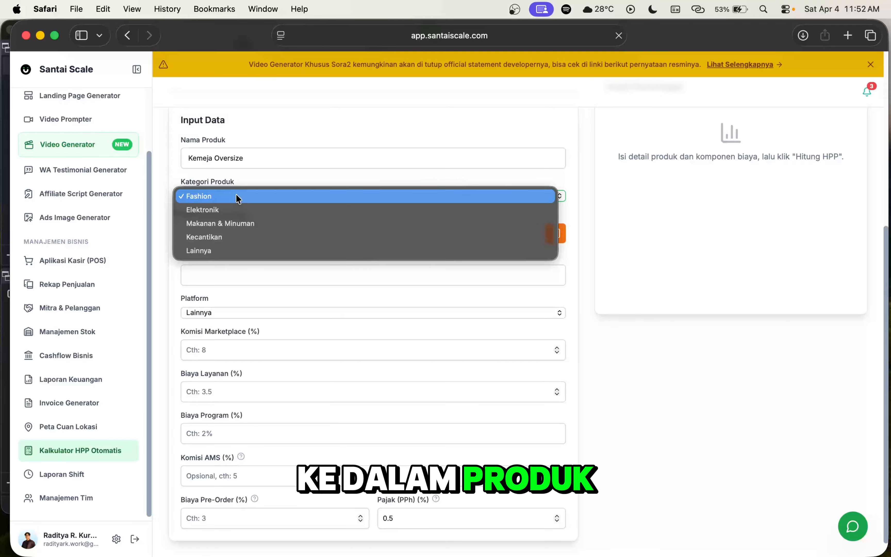
pyautogui.click(219, 195)
# Step: Set the HPP per Produk to Rp 45.000 and the Harga Jual to Rp 125.000
pyautogui.click(247, 229)
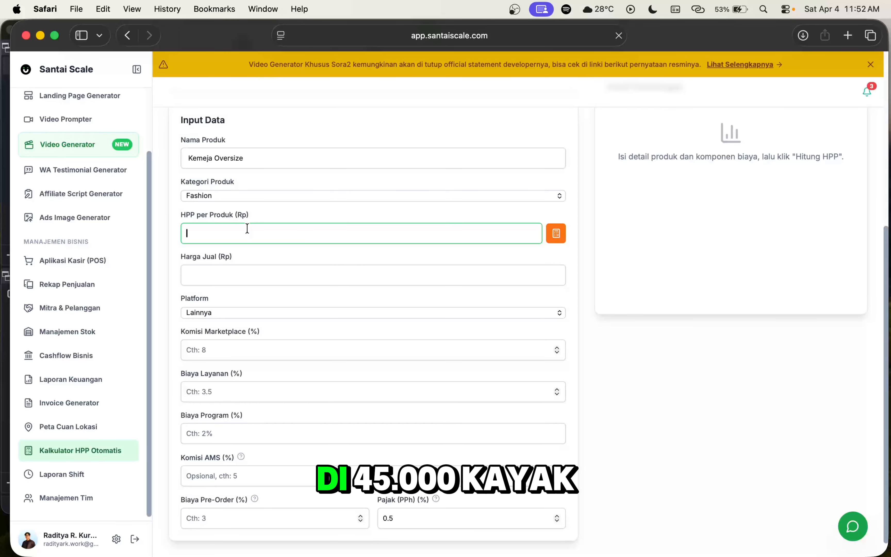
pyautogui.write('4500')
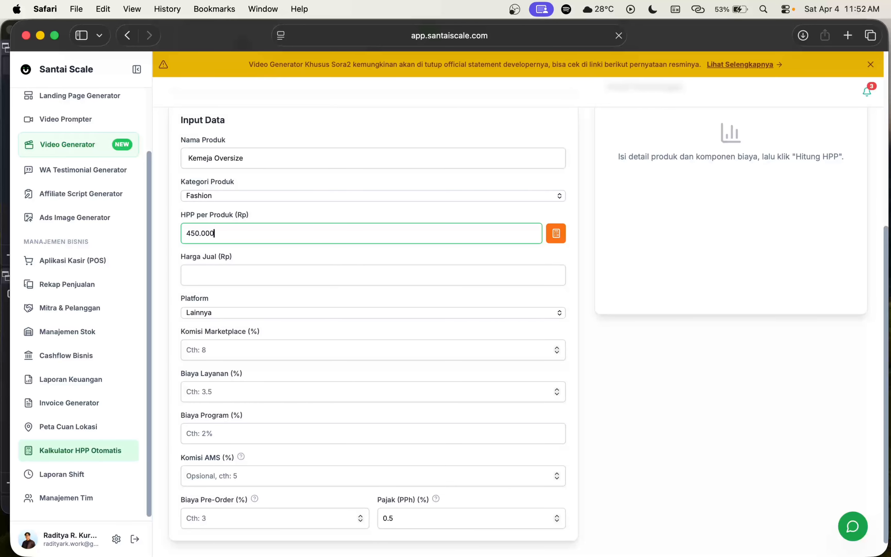
pyautogui.press('BackSpace')
pyautogui.click(239, 275)
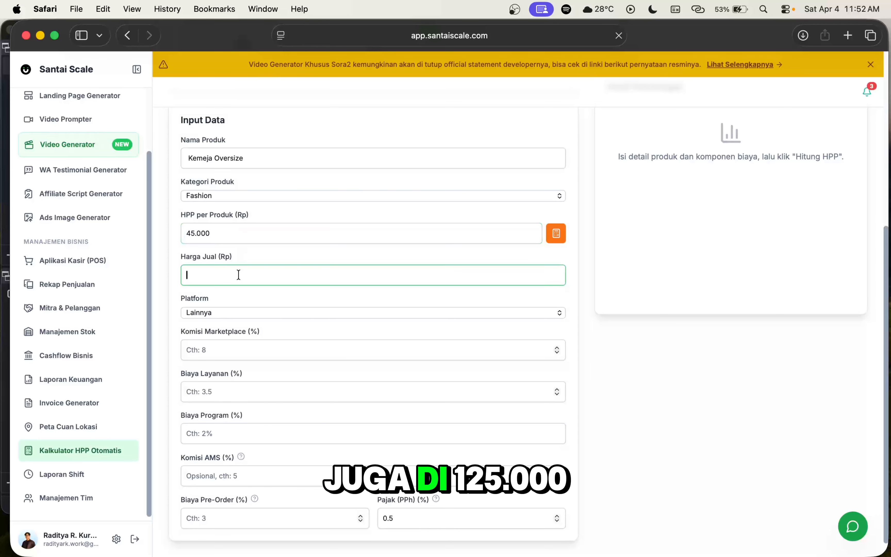
pyautogui.write('1250000')
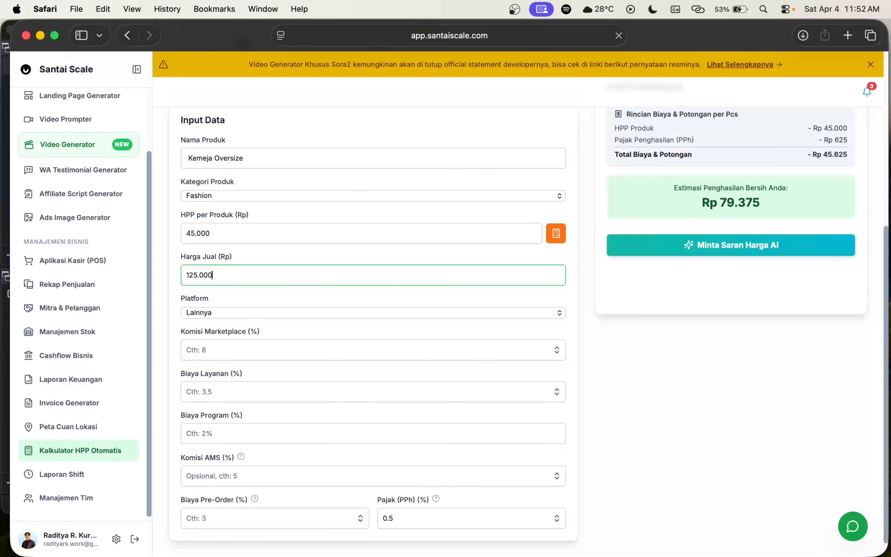
pyautogui.click(708, 372)
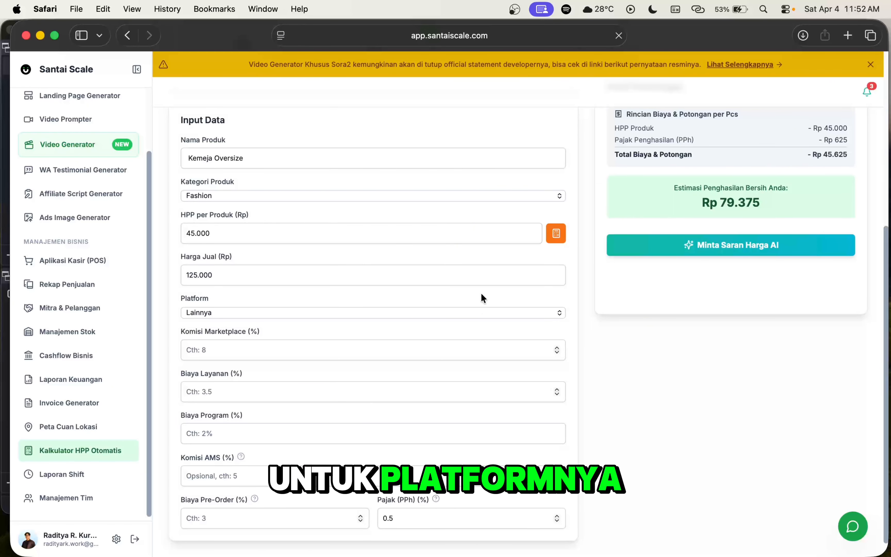
# Step: Choose Shopee as the selling platform and set the Komisi Marketplace to 6%
pyautogui.click(481, 313)
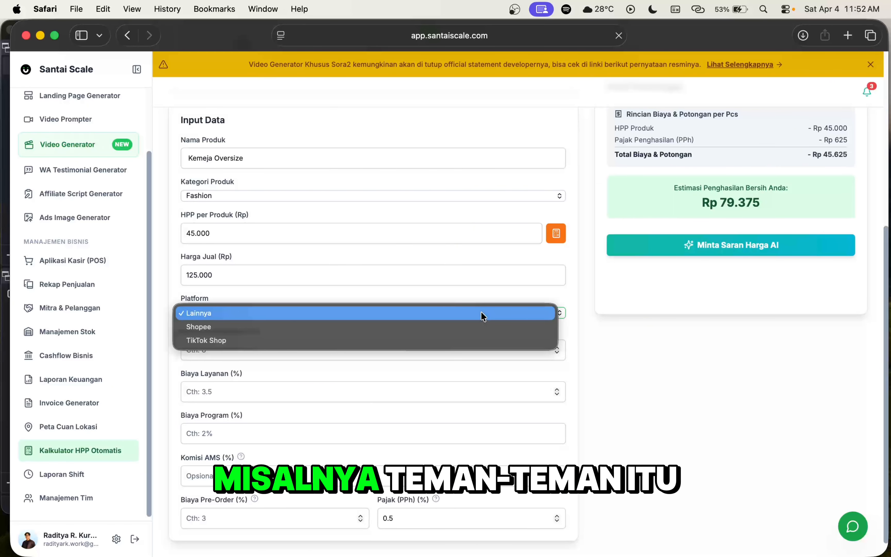
pyautogui.click(393, 325)
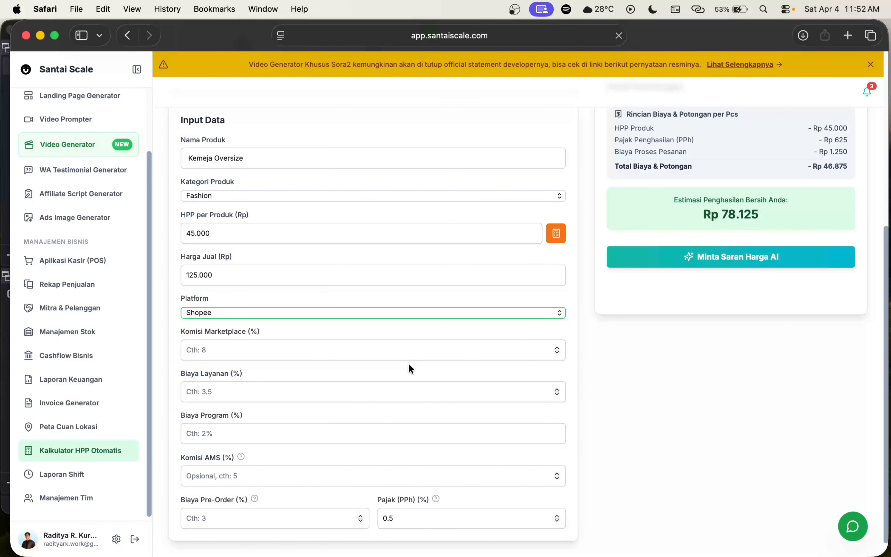
pyautogui.click(330, 349)
pyautogui.write('6')
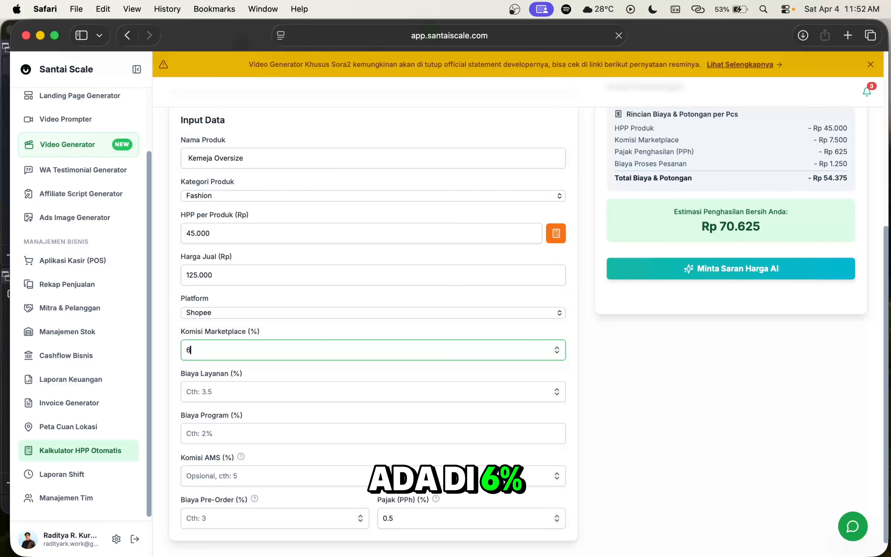
# Step: Set the Biaya Layanan to 0% and the Biaya Program to 4%
pyautogui.click(279, 398)
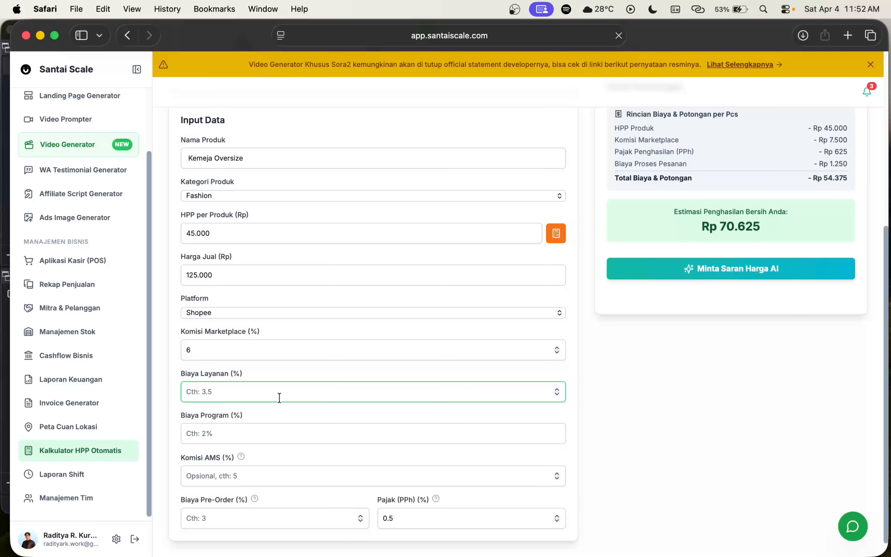
pyautogui.write('0')
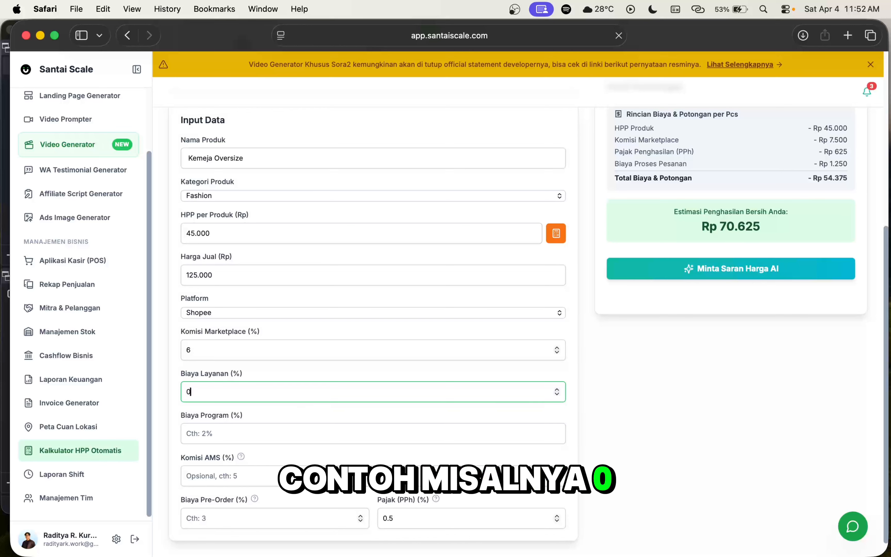
pyautogui.click(204, 434)
pyautogui.write('4')
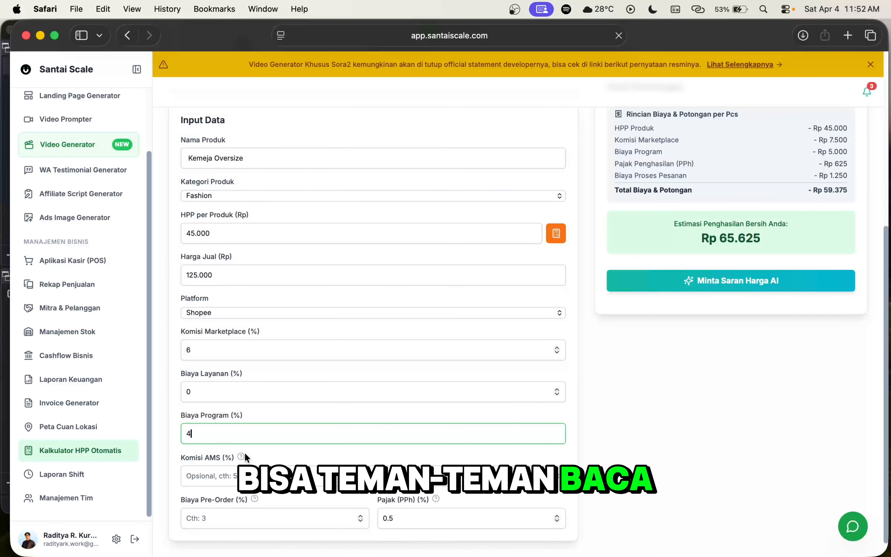
# Step: Check the explanation of the AMS commission and set the Komisi AMS to 5%
pyautogui.moveTo(241, 456)
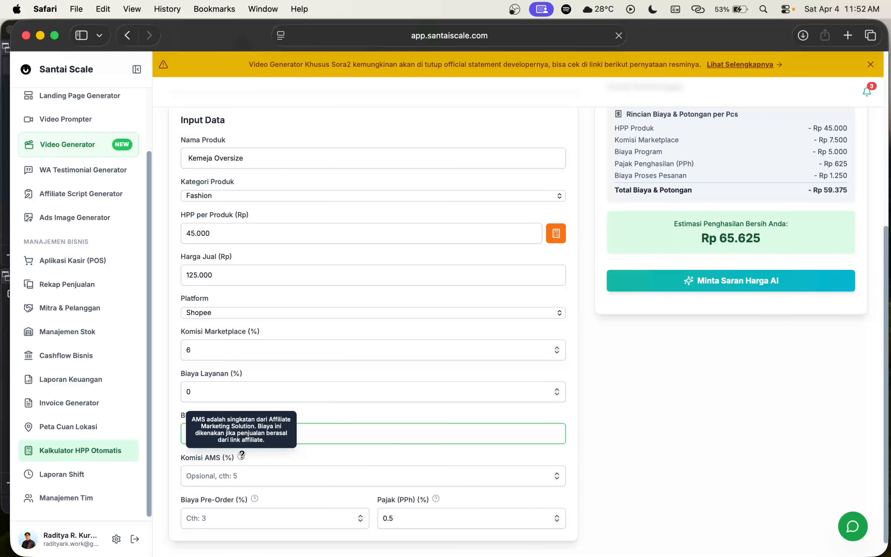
pyautogui.click(264, 472)
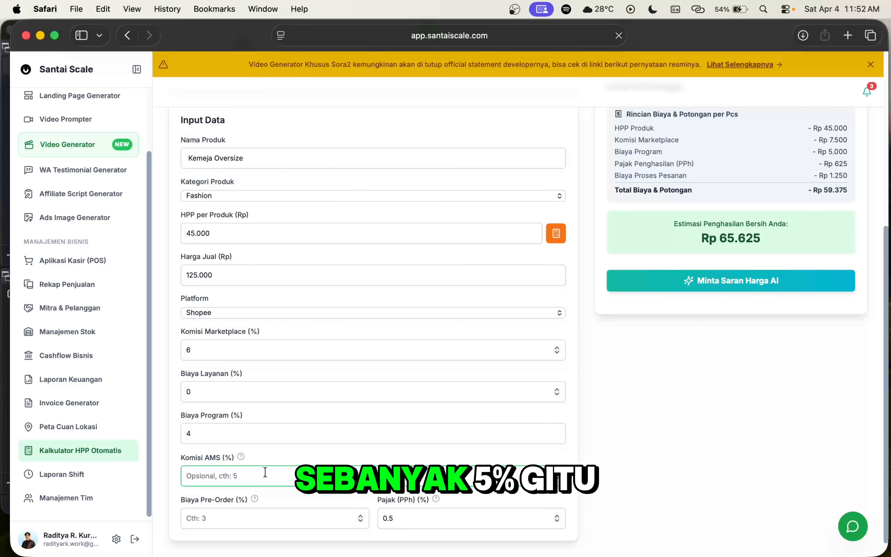
pyautogui.write('5')
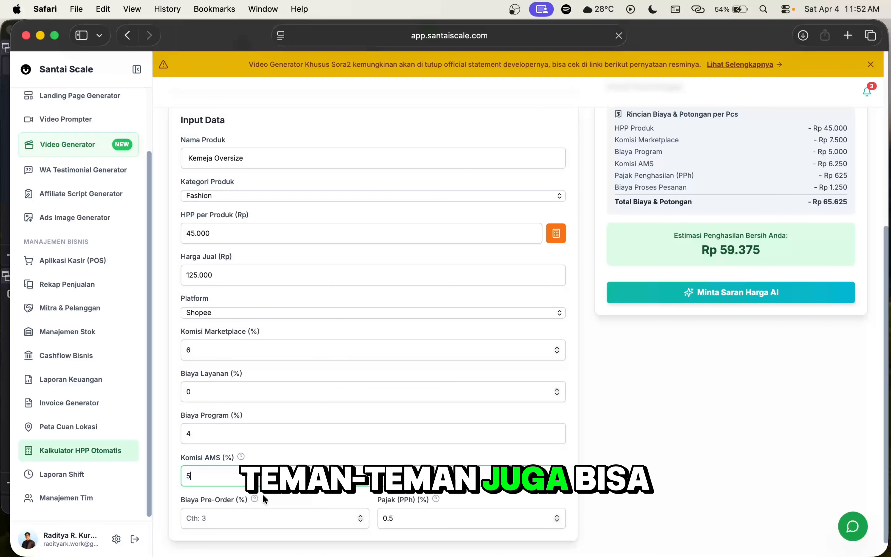
pyautogui.click(284, 495)
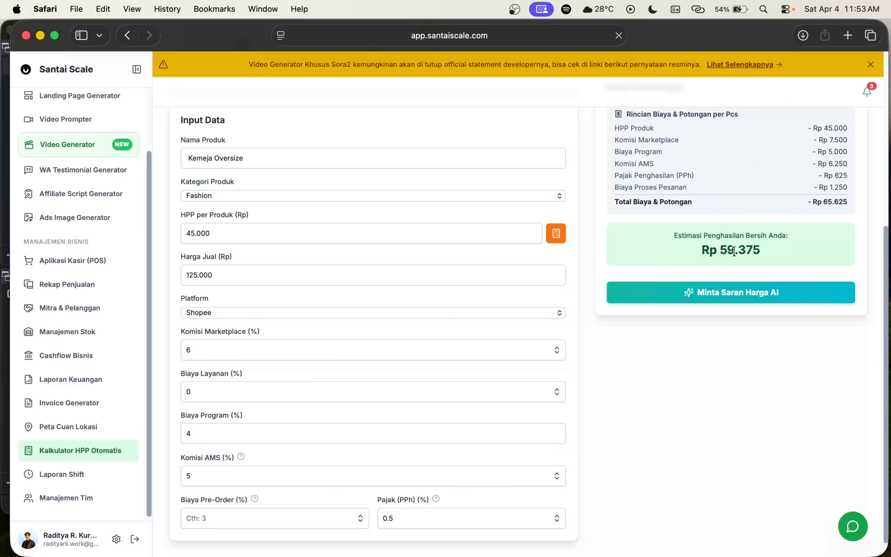
# Step: Request AI selling price suggestions and apply the Standar suggestion of Rp 150.000 as the Harga Jual
pyautogui.click(720, 300)
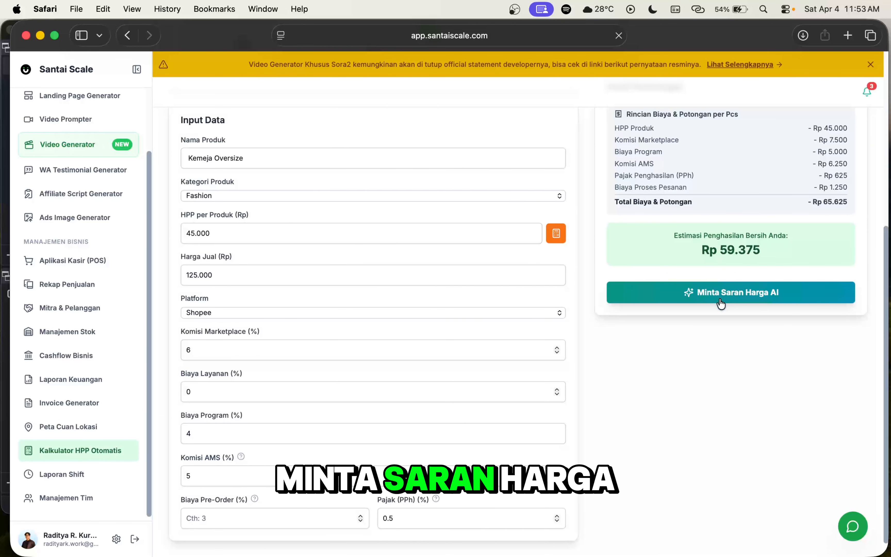
pyautogui.click(745, 295)
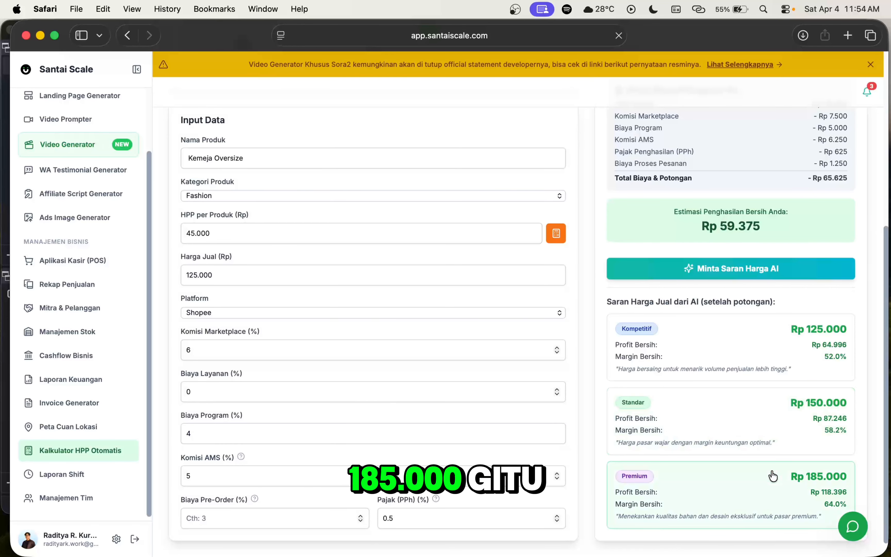
pyautogui.click(778, 439)
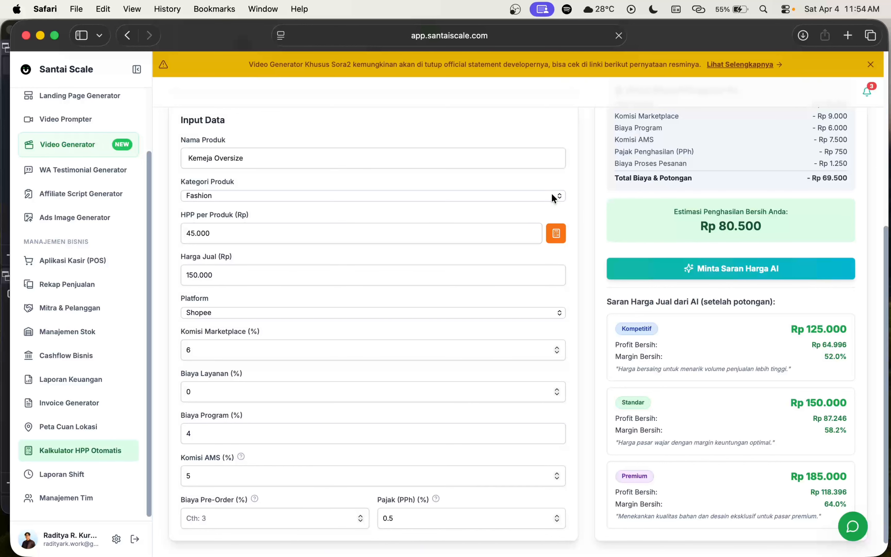
# Step: Switch to the Analisis Cepat mode and enter roti matcha as the product name with a Harga Jual of Rp 25.000
pyautogui.scroll(7, 516, 176)
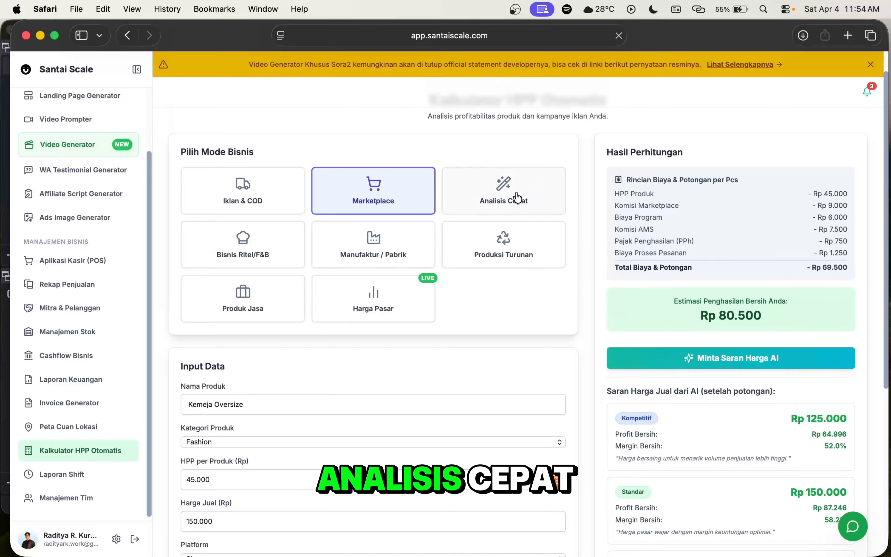
pyautogui.click(514, 195)
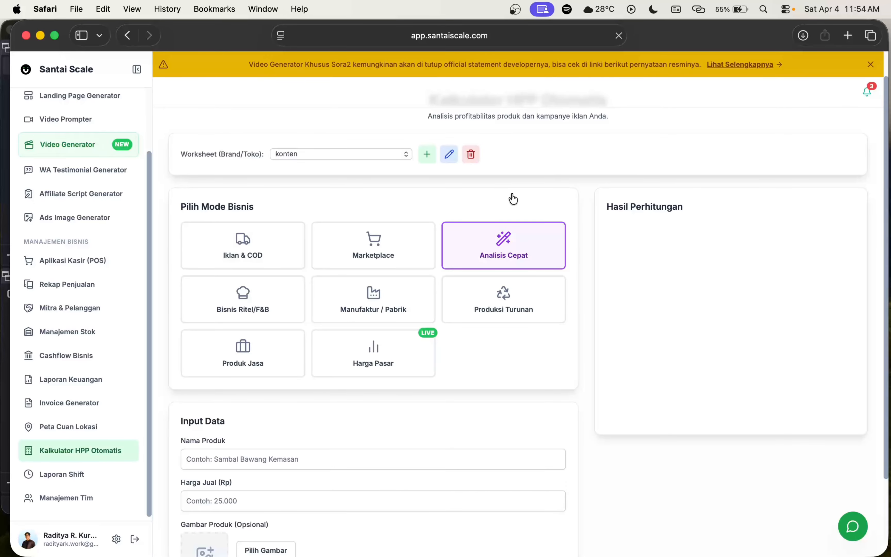
pyautogui.scroll(-3, 503, 330)
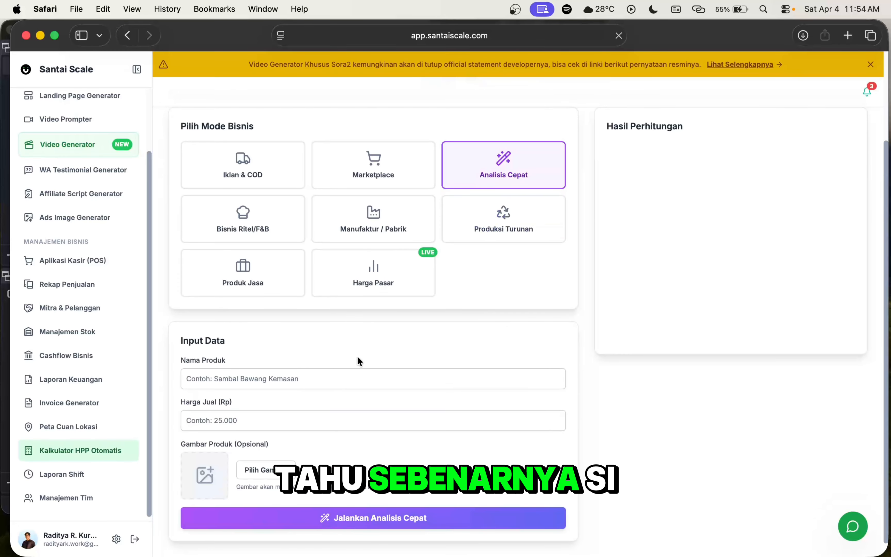
pyautogui.click(311, 379)
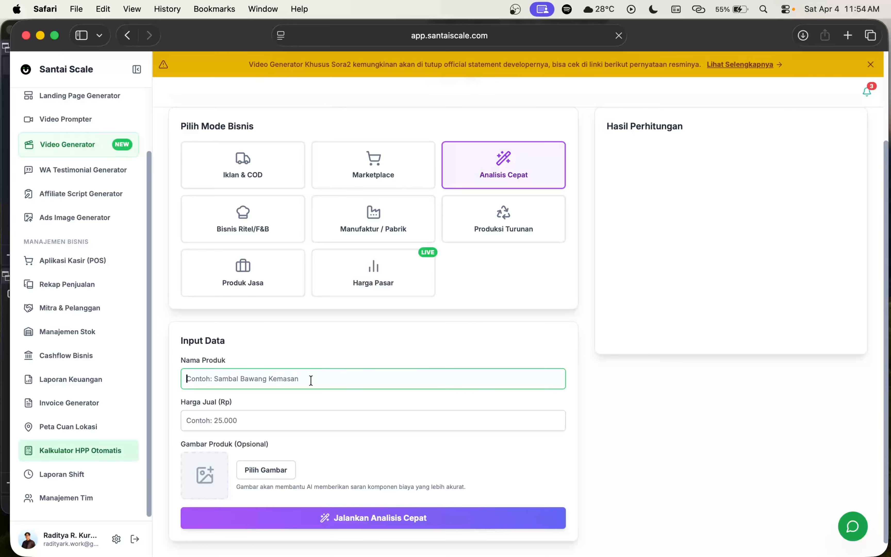
pyautogui.write('roti matcha')
pyautogui.click(255, 420)
pyautogui.write('2')
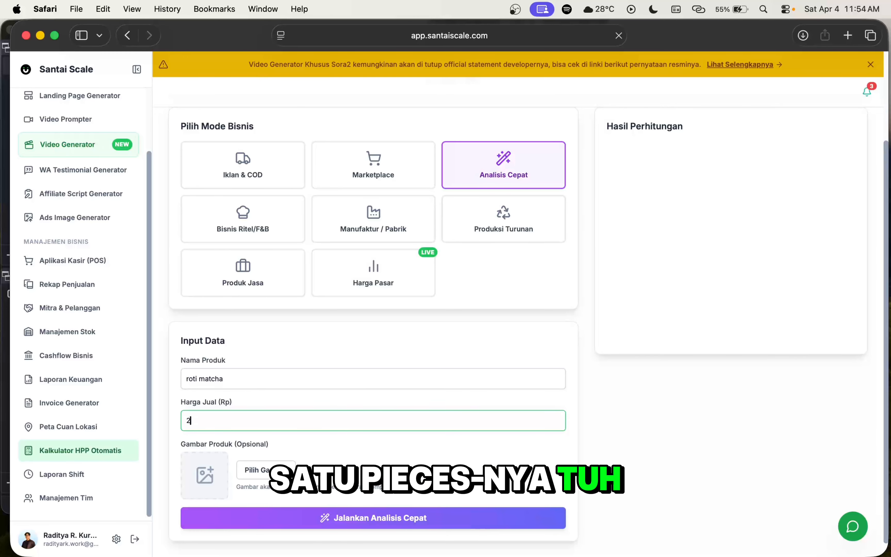
pyautogui.write('5.000')
pyautogui.click(650, 395)
pyautogui.scroll(-1, 393, 412)
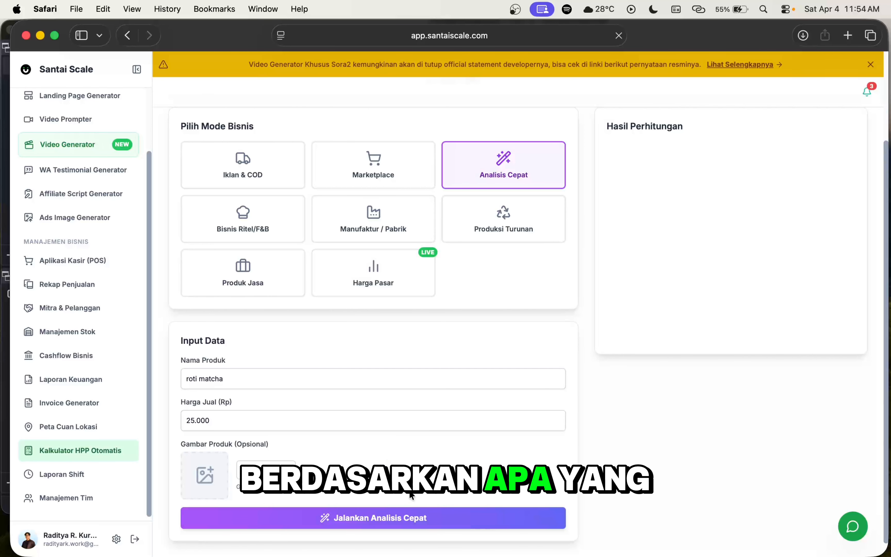
# Step: Run the quick analysis for roti matcha and review its estimated cost components and AI advice
pyautogui.click(389, 518)
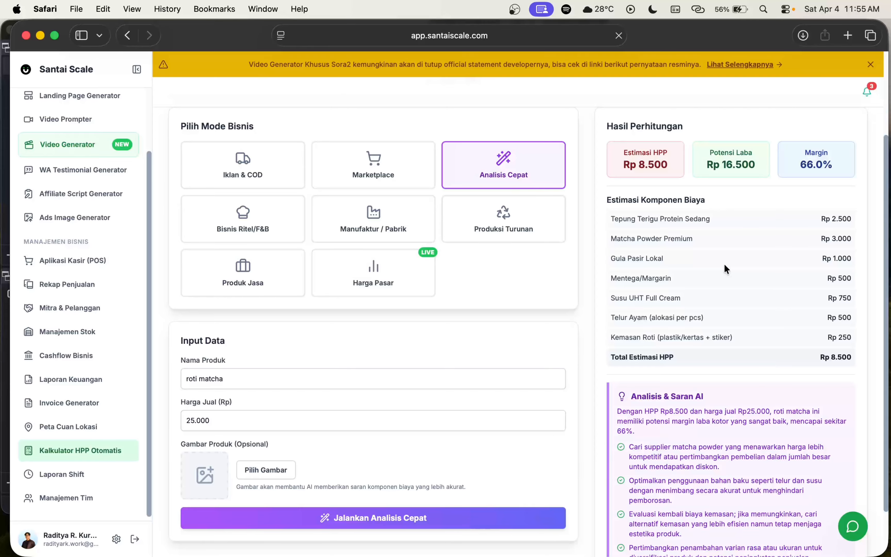
pyautogui.scroll(-2, 724, 264)
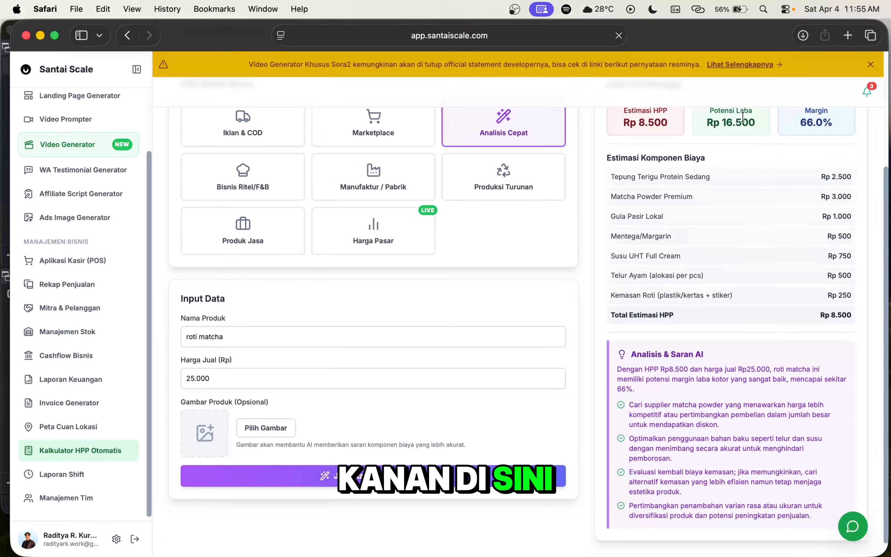
pyautogui.scroll(1, 699, 212)
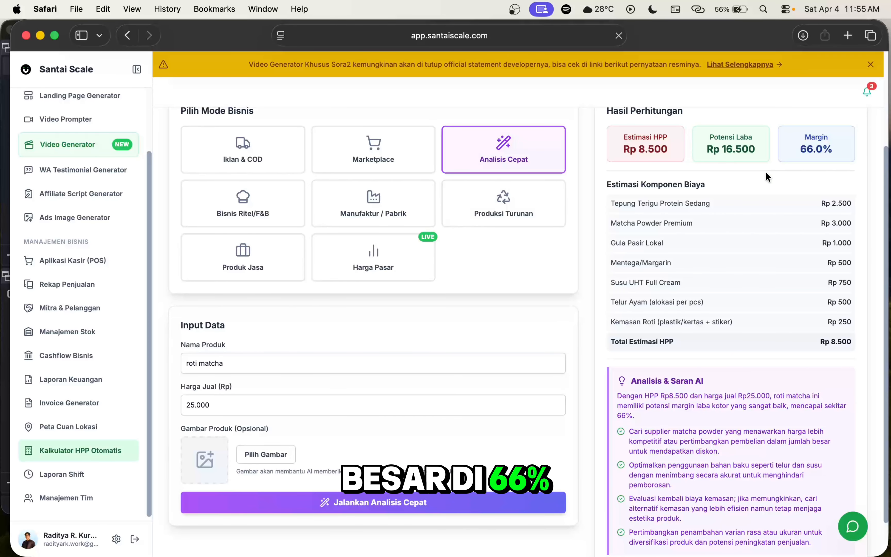
pyautogui.scroll(-2, 673, 376)
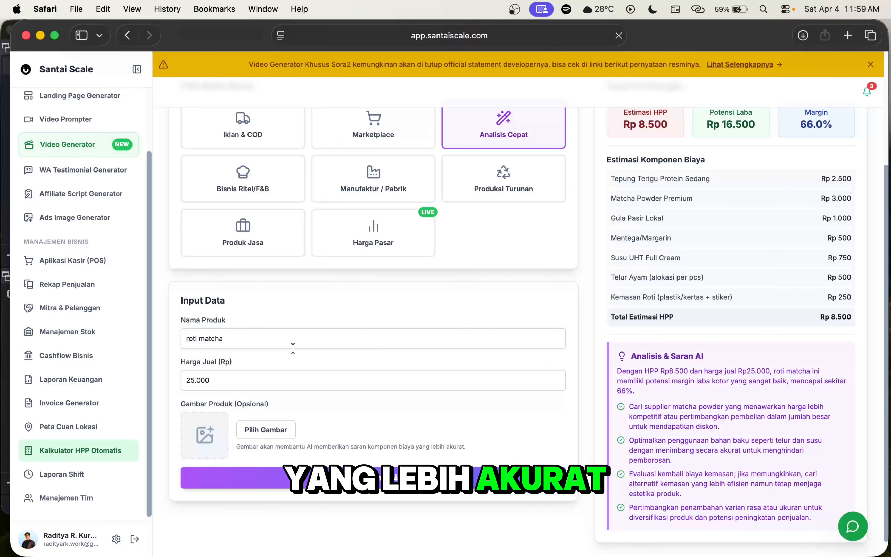
# Step: Switch to the Bisnis Ritel/F&B mode and enter kopi susu gula aren as the product name
pyautogui.scroll(3, 419, 256)
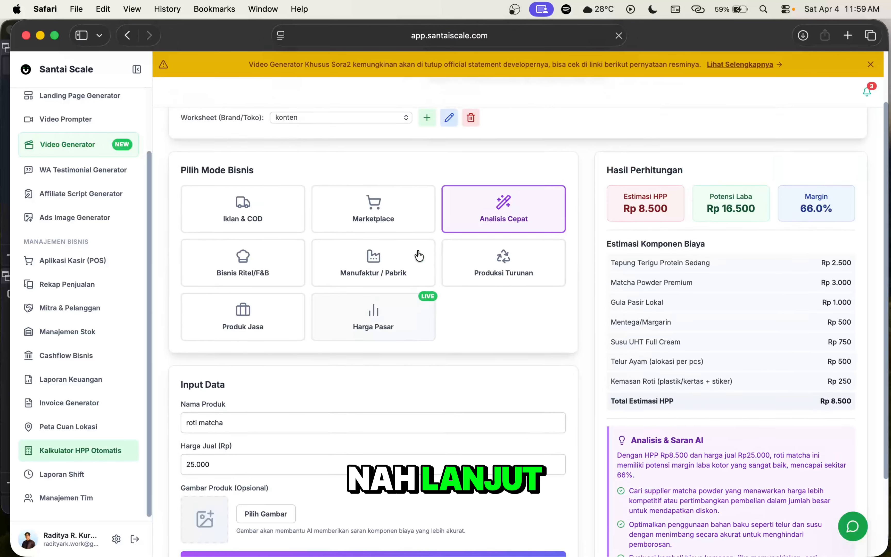
pyautogui.click(250, 270)
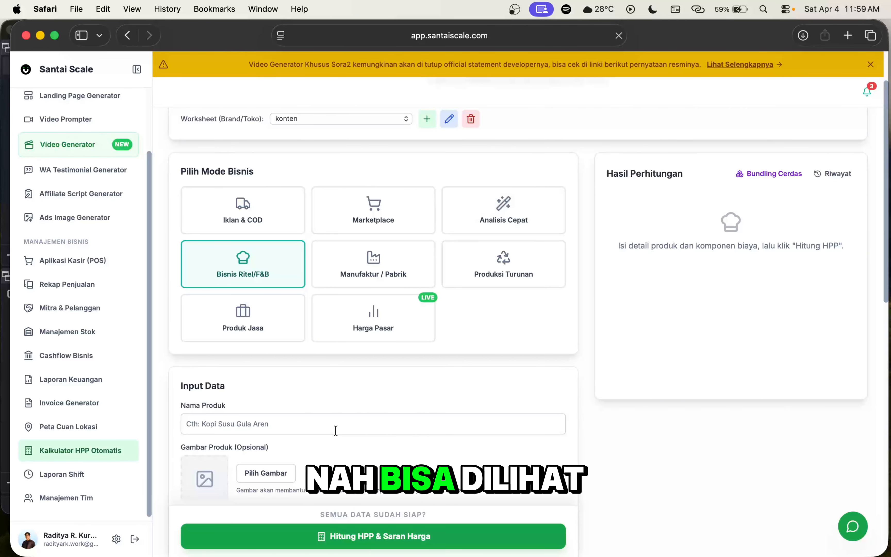
pyautogui.press('F2')
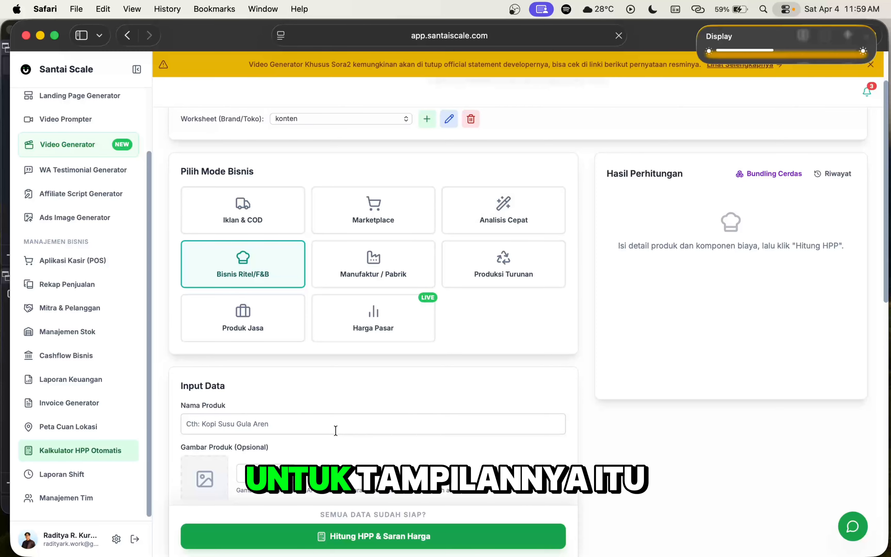
pyautogui.scroll(-3, 552, 376)
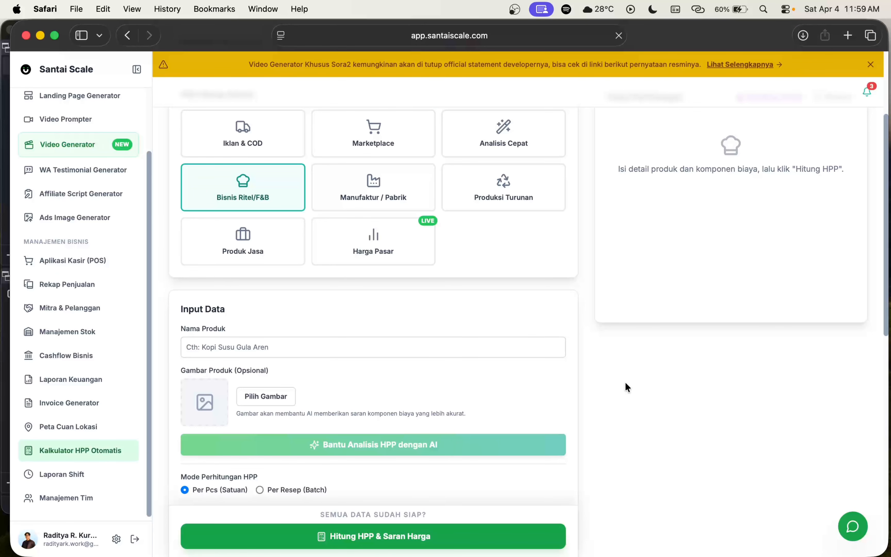
pyautogui.scroll(-2, 405, 368)
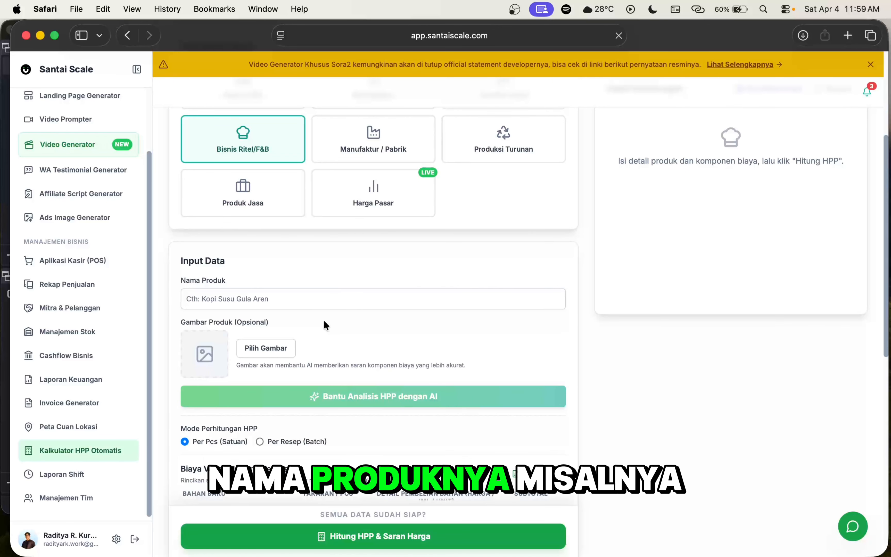
pyautogui.click(295, 291)
pyautogui.scroll(-1, 409, 318)
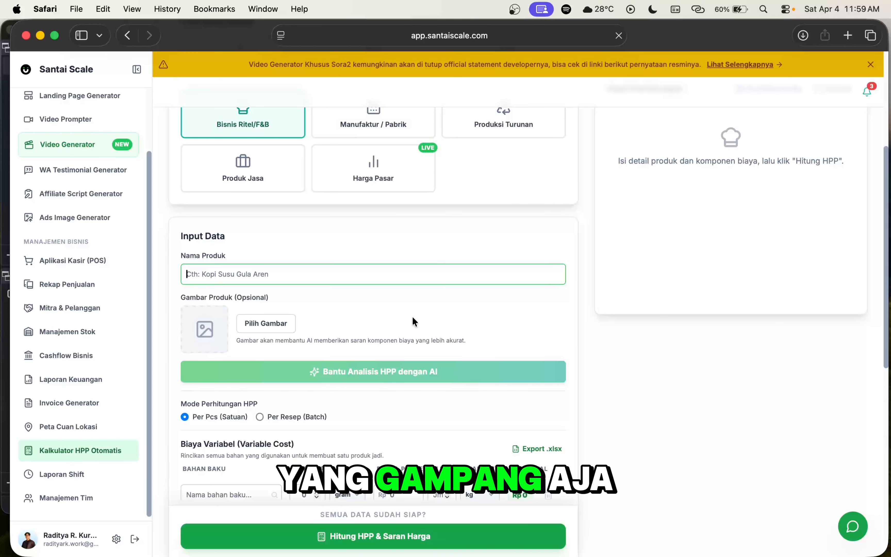
pyautogui.write('kopi')
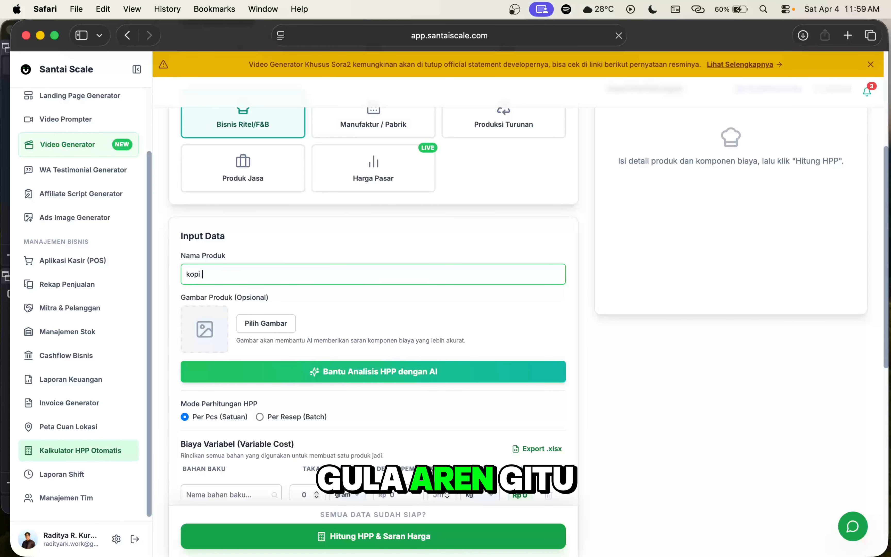
pyautogui.write(' susu gu')
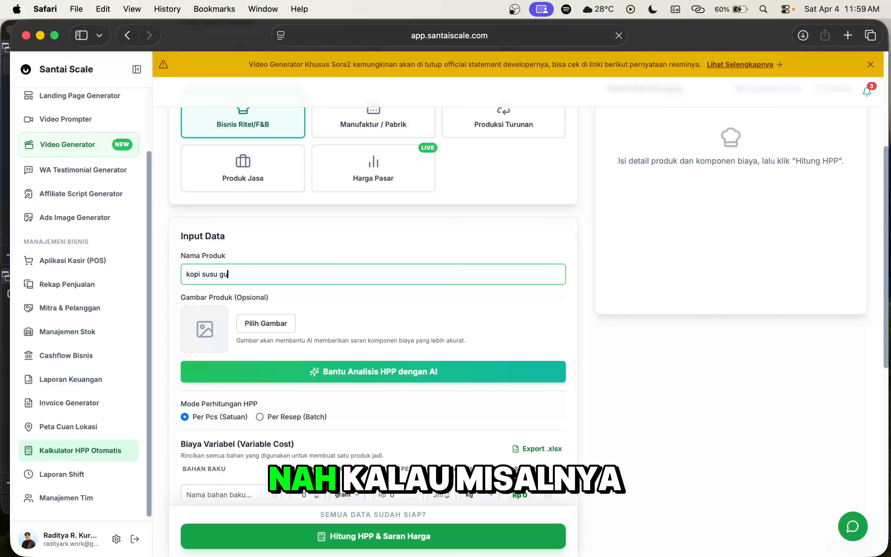
pyautogui.write('la are')
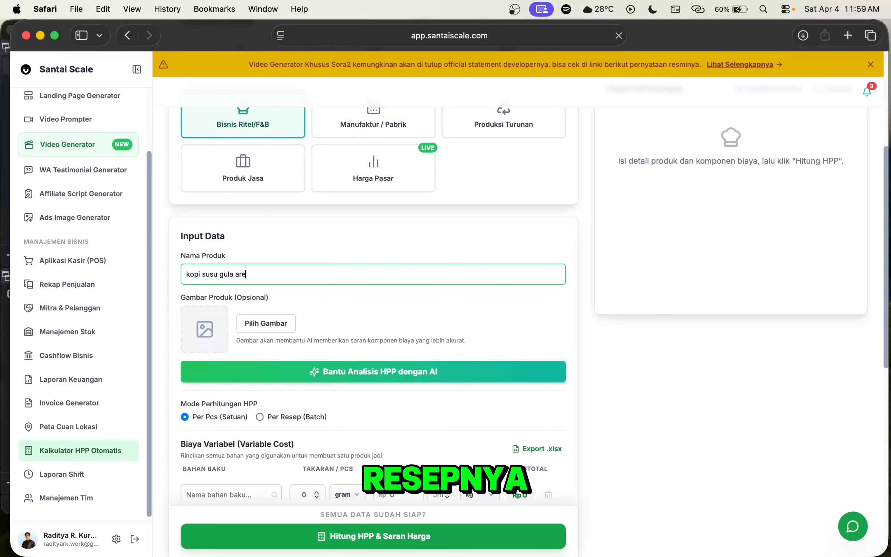
pyautogui.write('n')
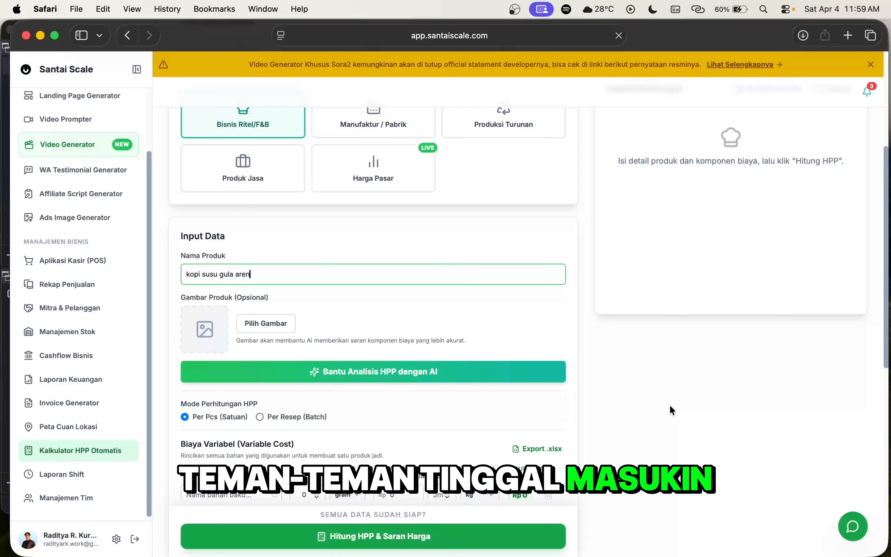
# Step: Run the AI-assisted HPP analysis for kopi susu gula aren in Per Pcs mode and review the generated ingredient costs
pyautogui.scroll(-5, 595, 405)
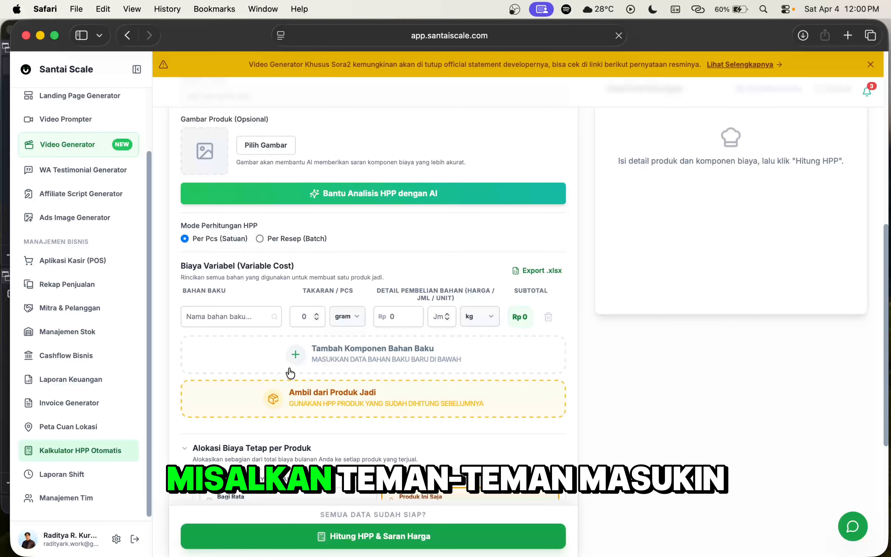
pyautogui.click(232, 319)
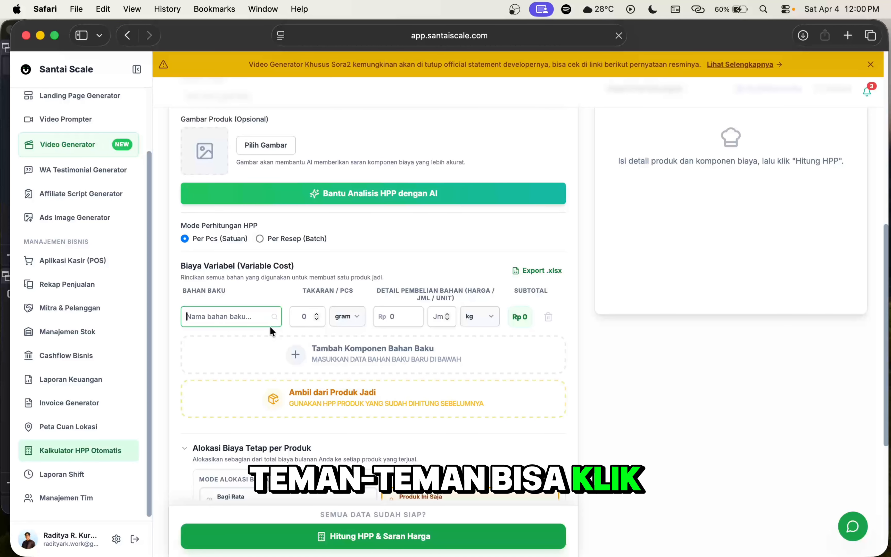
pyautogui.scroll(5, 270, 326)
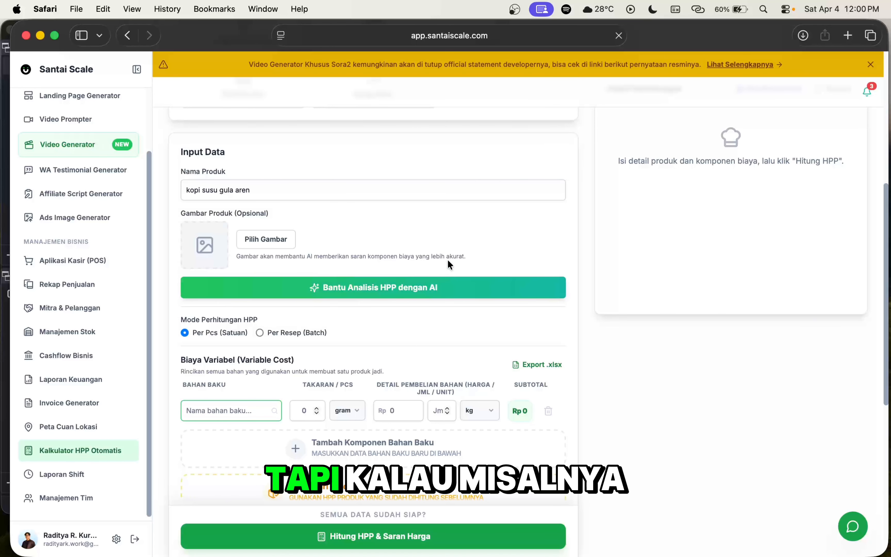
pyautogui.scroll(3, 448, 258)
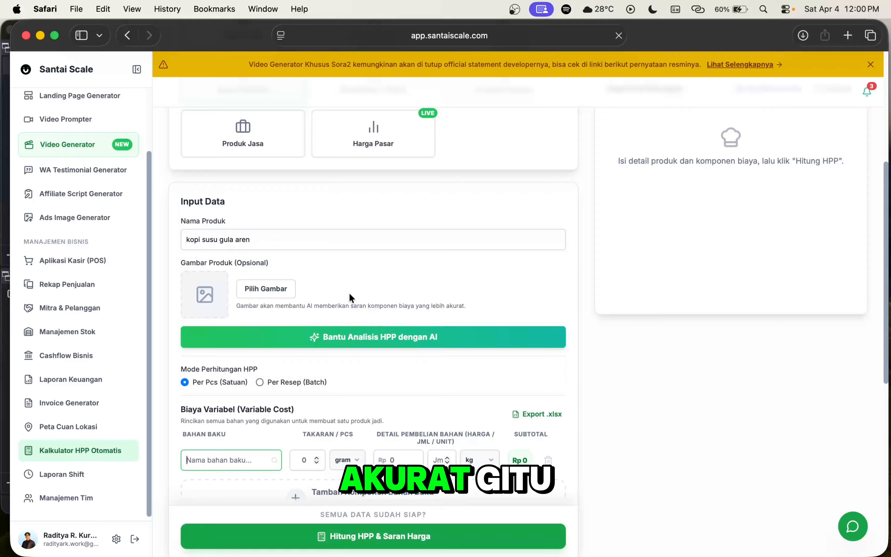
pyautogui.click(397, 338)
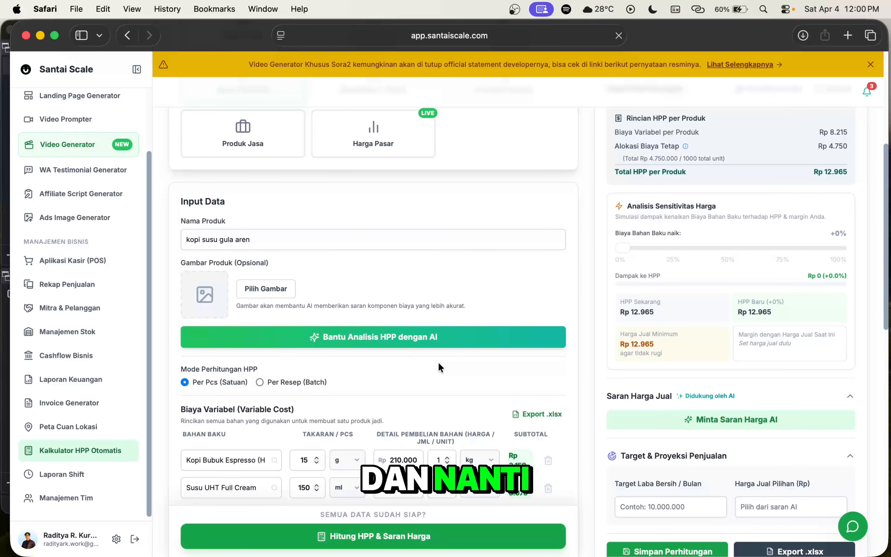
pyautogui.scroll(-2, 438, 363)
pyautogui.scroll(-5, 349, 370)
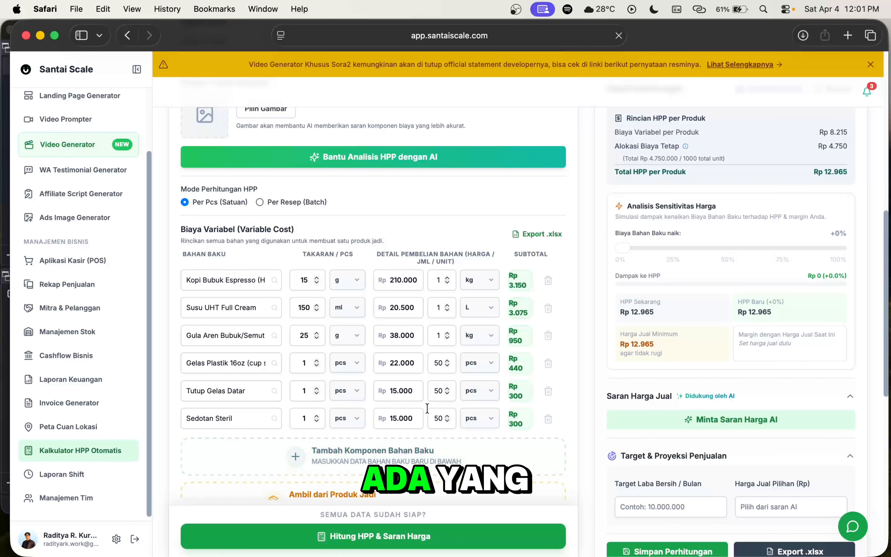
pyautogui.scroll(-2, 427, 409)
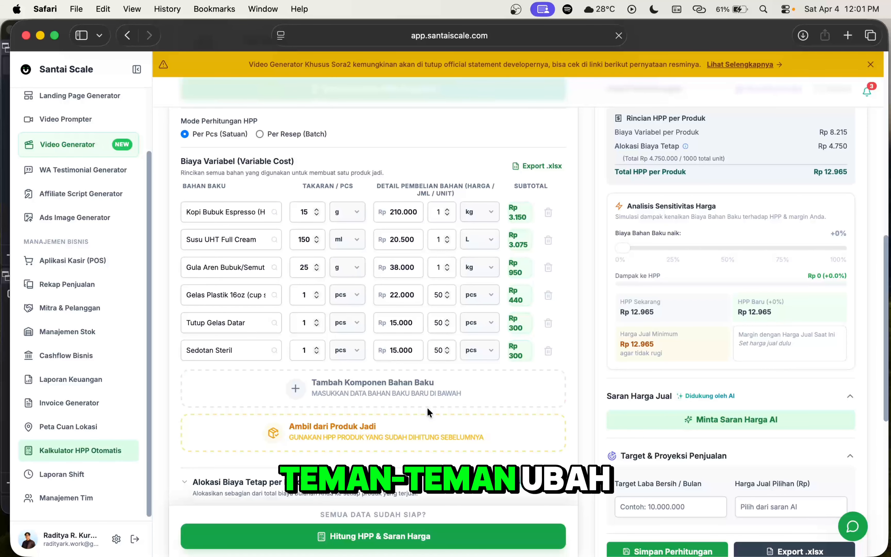
pyautogui.scroll(-1, 427, 407)
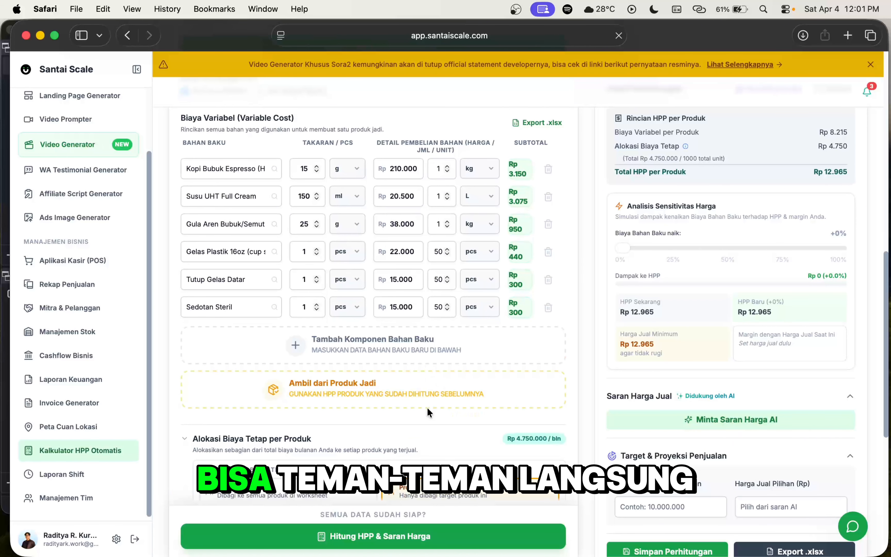
# Step: Examine the fixed-cost allocation per product, the HPP breakdown and the price sensitivity analysis for kopi susu gula aren
pyautogui.scroll(-5, 390, 342)
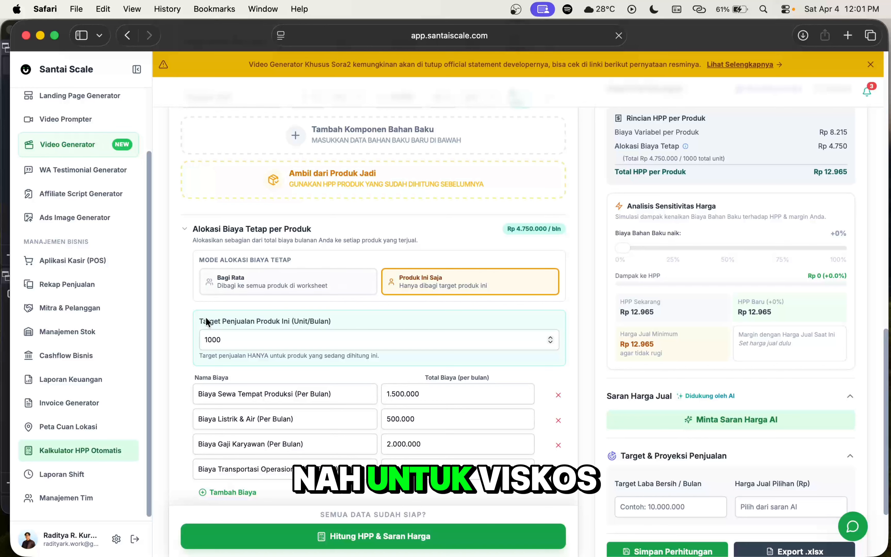
pyautogui.scroll(-2, 174, 387)
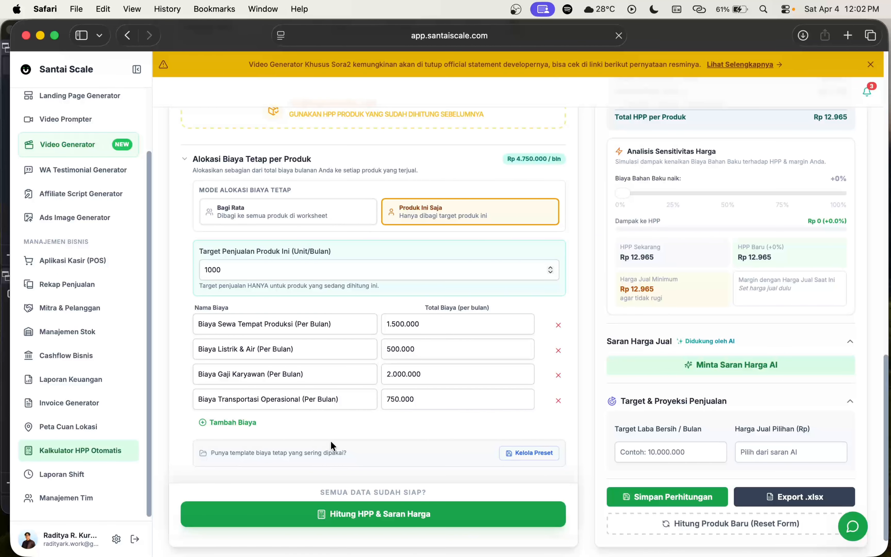
pyautogui.scroll(-1, 331, 441)
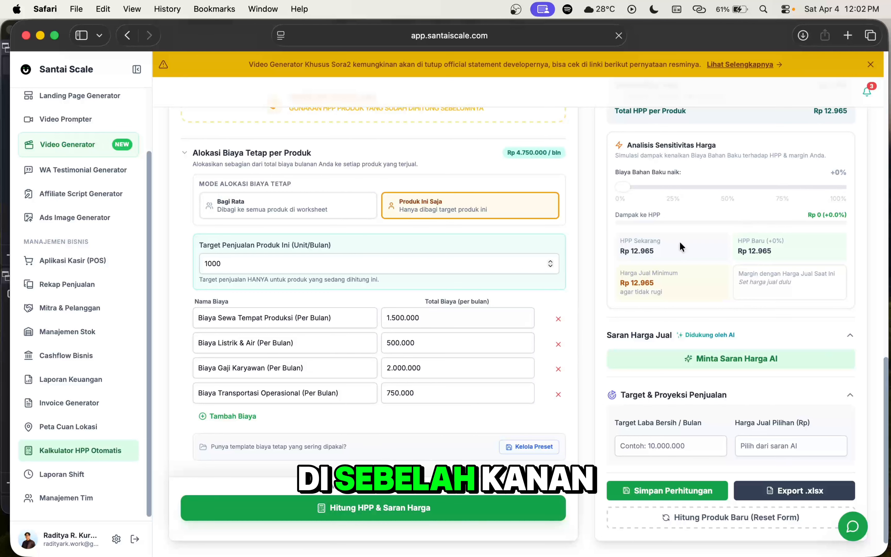
pyautogui.scroll(15, 474, 384)
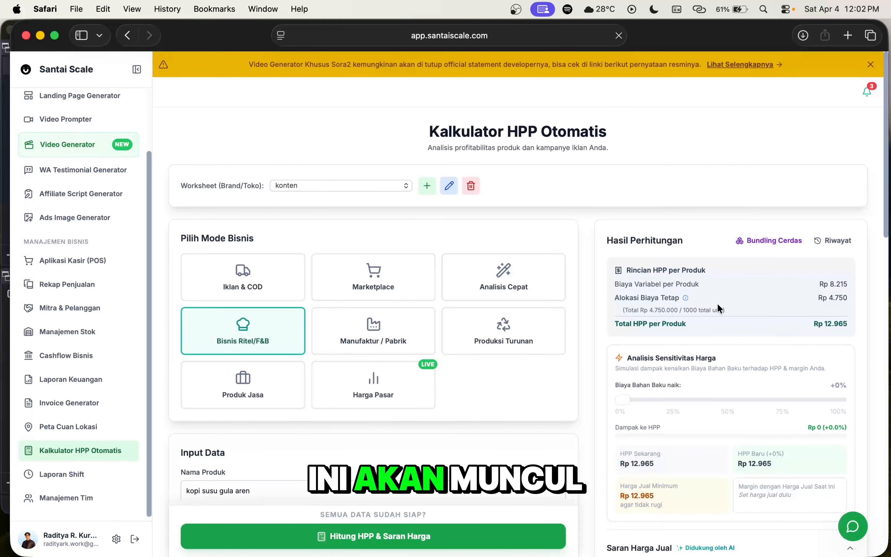
pyautogui.scroll(-3, 718, 303)
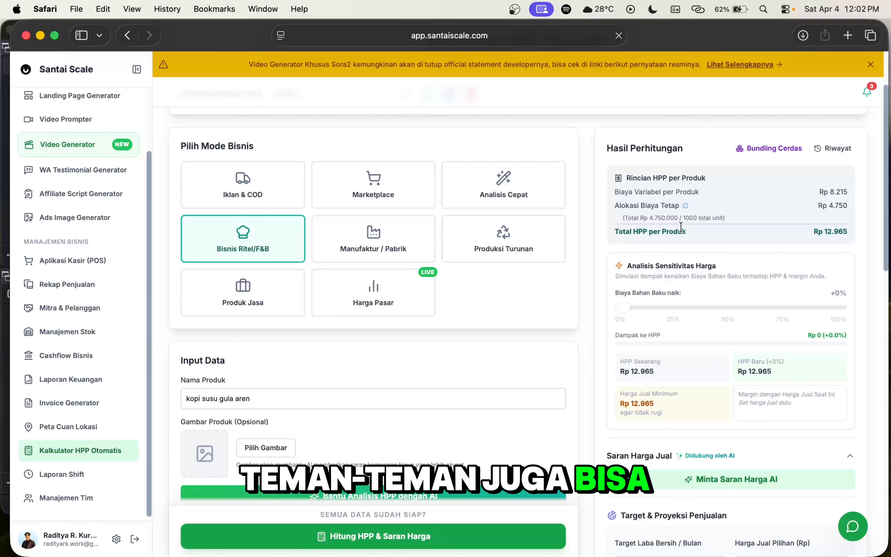
pyautogui.scroll(-1, 699, 238)
pyautogui.scroll(-1, 699, 237)
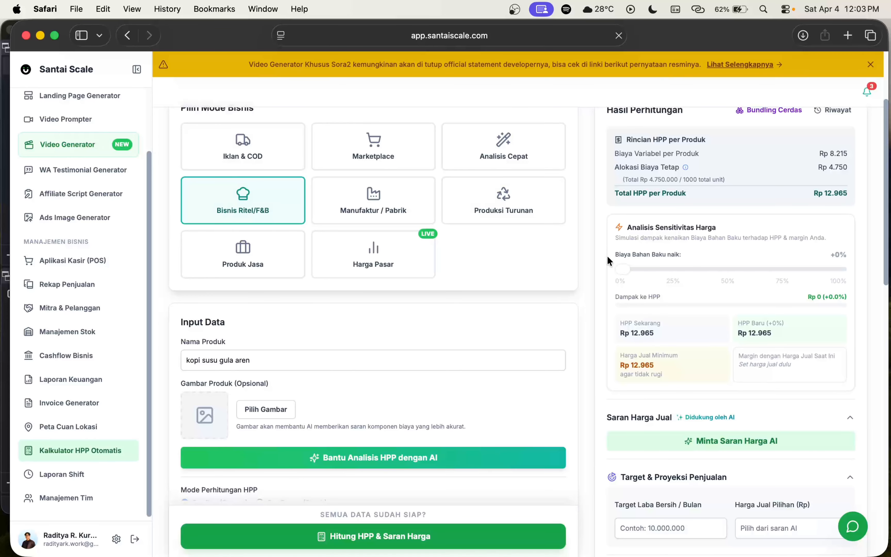
pyautogui.scroll(-3, 605, 271)
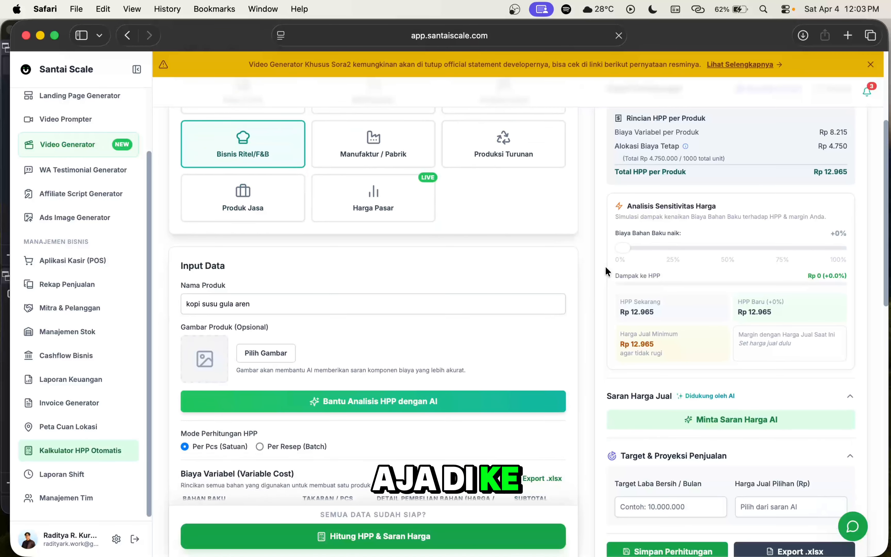
pyautogui.scroll(-2, 761, 361)
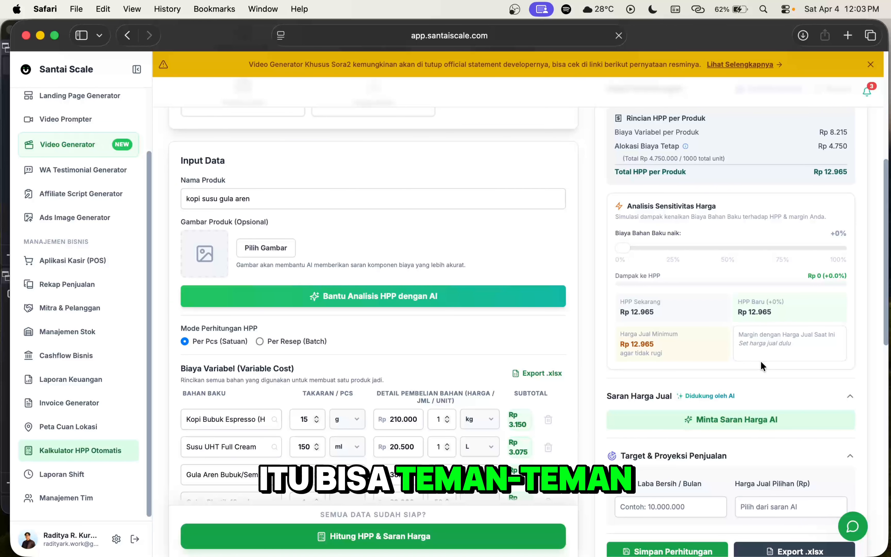
# Step: Set Harga Jual Pilihan to Rp 18.000 and Target Laba Bersih / Bulan to Rp 10.000.000 in the sales projection
pyautogui.click(765, 508)
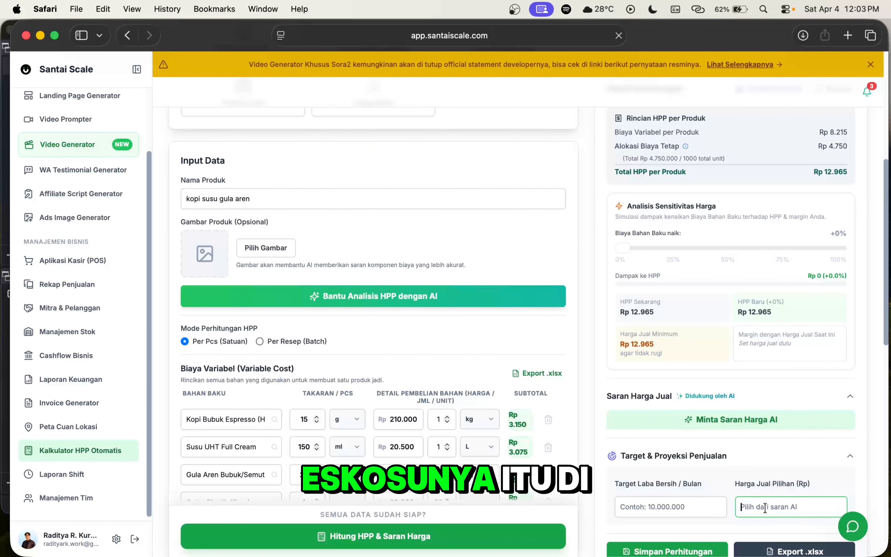
pyautogui.write('18.000')
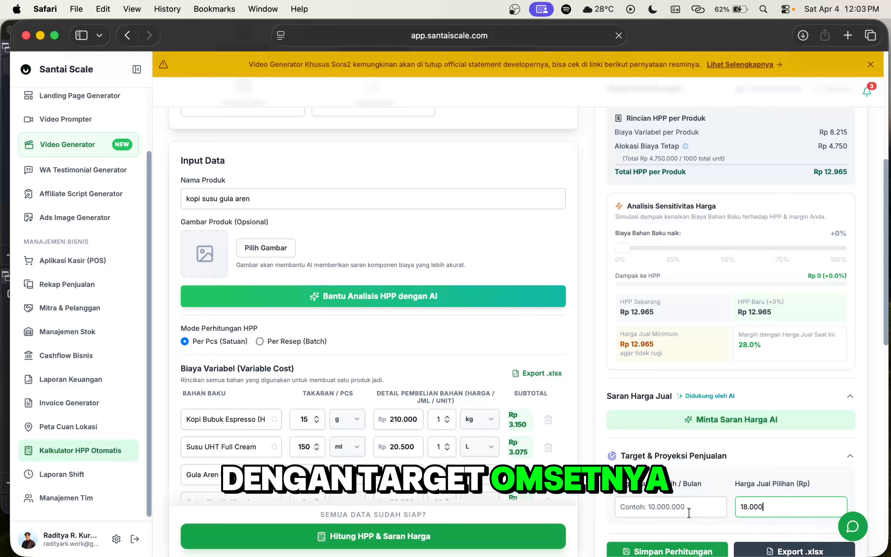
pyautogui.click(679, 507)
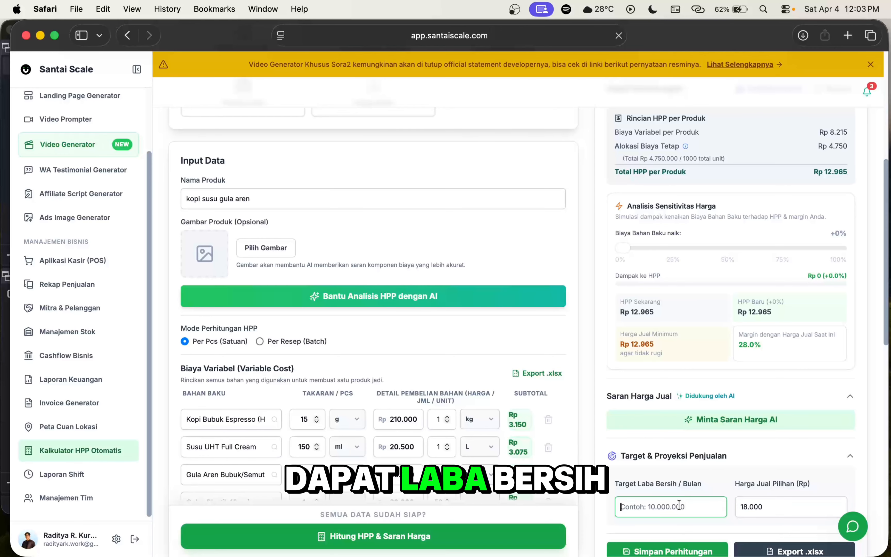
pyautogui.write('1')
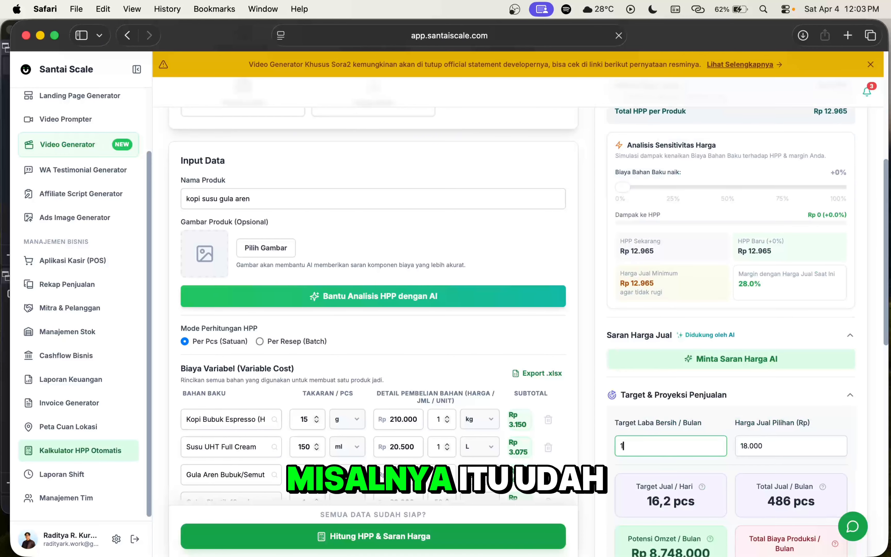
pyautogui.write('0.000')
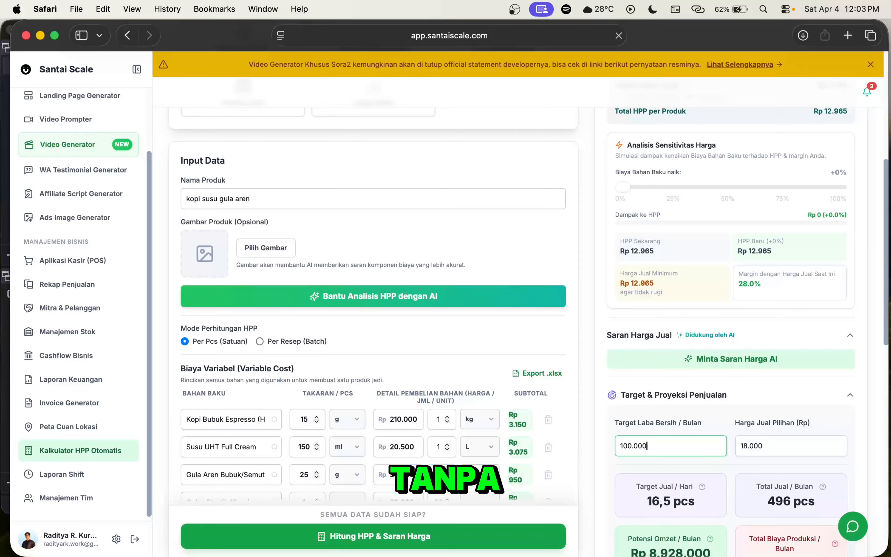
pyautogui.write('.000')
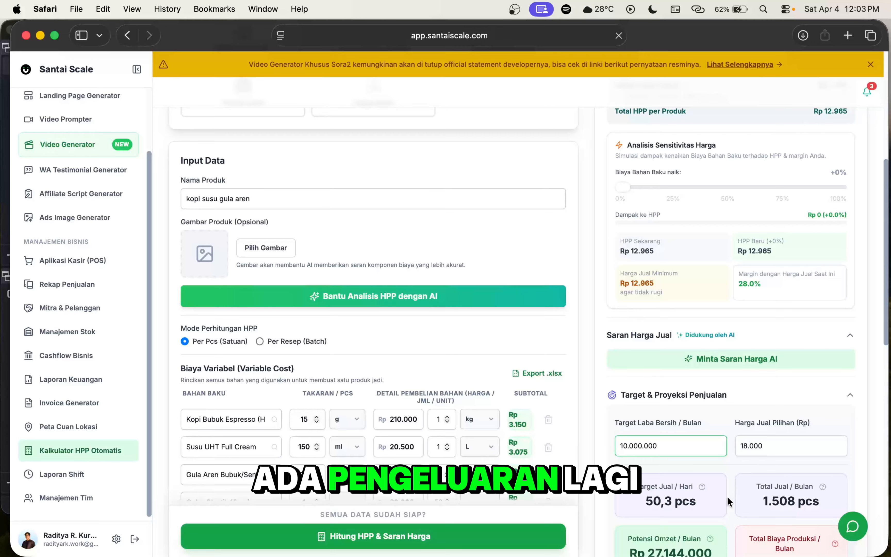
pyautogui.click(873, 318)
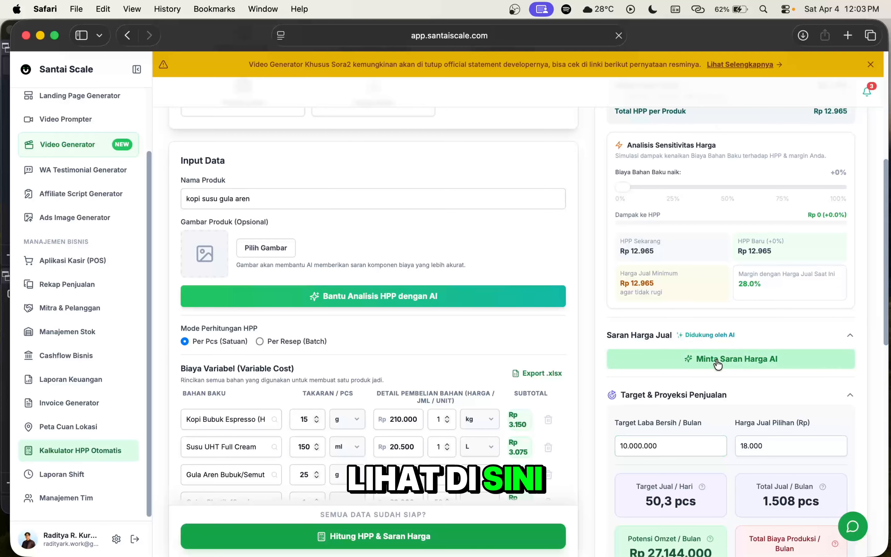
# Step: Review the monthly sales targets, revenue, cost and profit projections and the BEP chart for the Rp 18.000 price
pyautogui.scroll(-5, 718, 364)
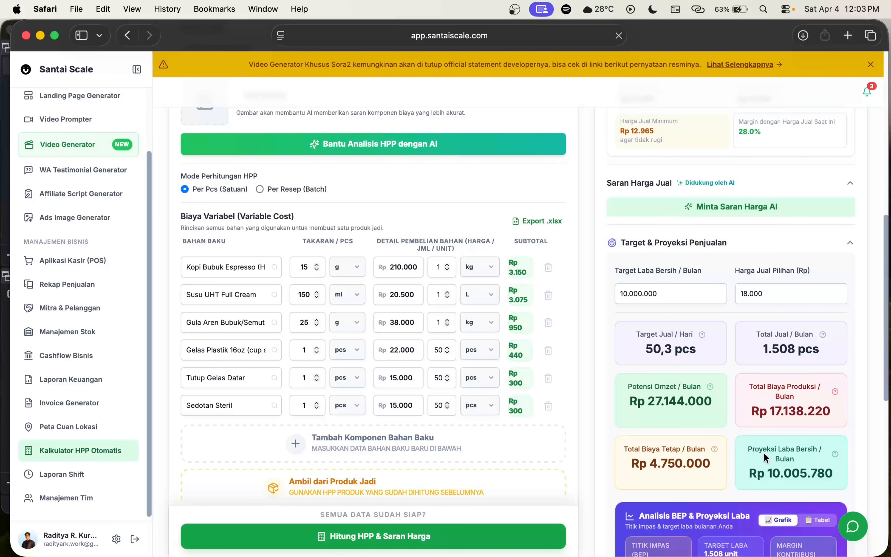
pyautogui.scroll(-3, 764, 453)
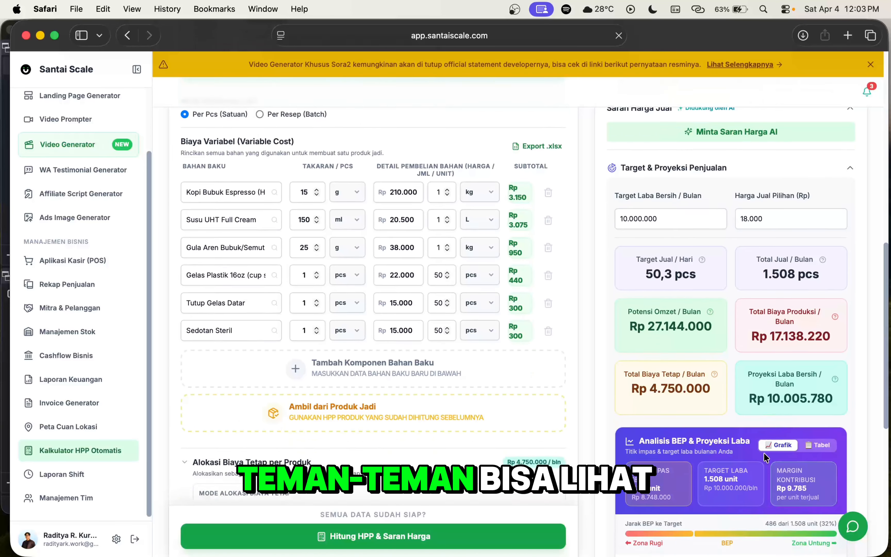
pyautogui.scroll(-5, 764, 453)
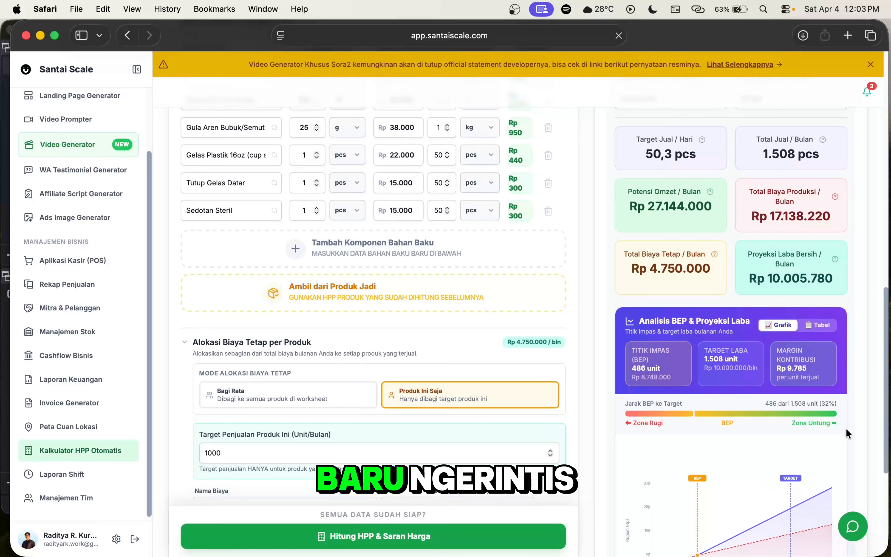
pyautogui.scroll(-5, 846, 429)
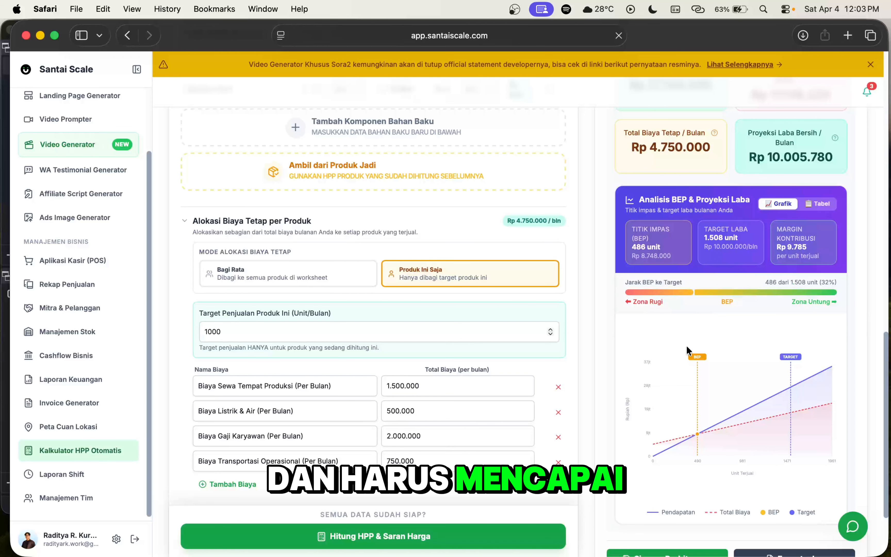
pyautogui.moveTo(697, 368)
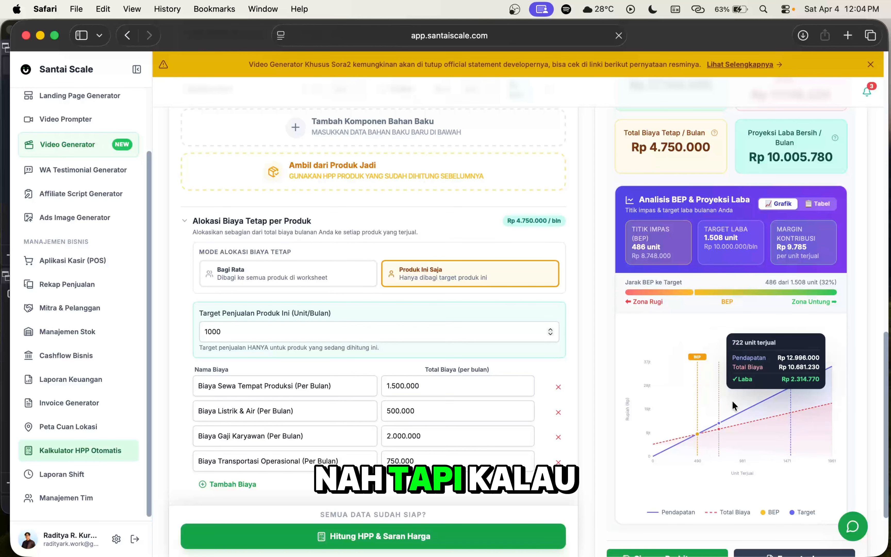
# Step: Request AI selling price suggestions for kopi susu gula aren and choose the Standar price of Rp 22.000
pyautogui.scroll(10, 859, 312)
pyautogui.scroll(2, 859, 313)
pyautogui.scroll(-1, 859, 312)
pyautogui.scroll(1, 860, 312)
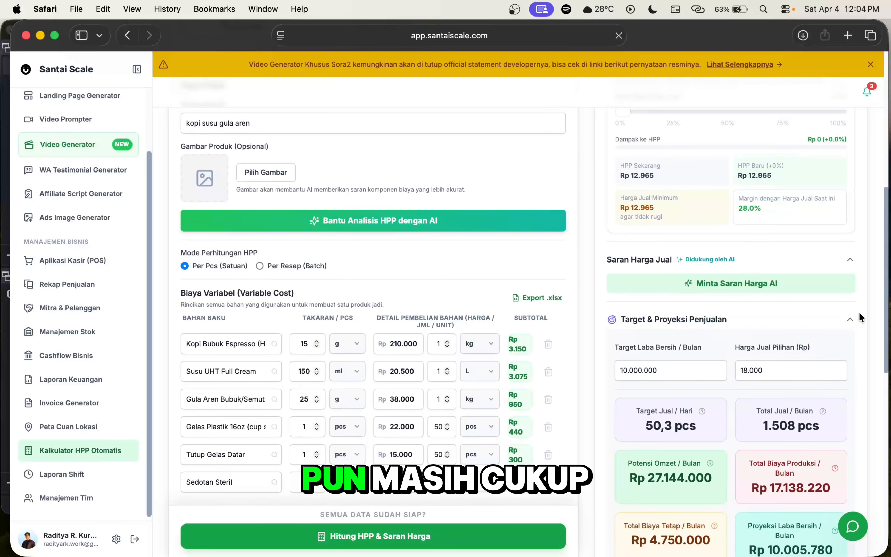
pyautogui.scroll(1, 859, 312)
pyautogui.scroll(4, 859, 313)
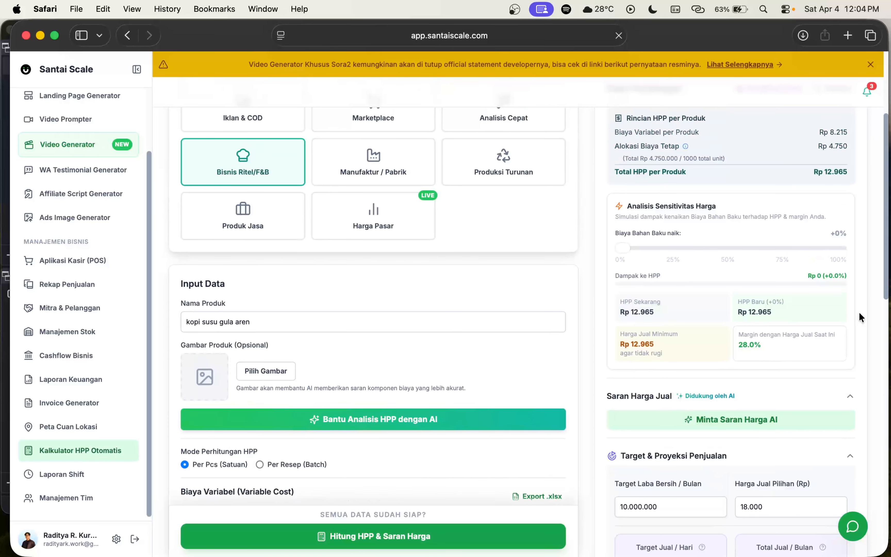
pyautogui.click(704, 420)
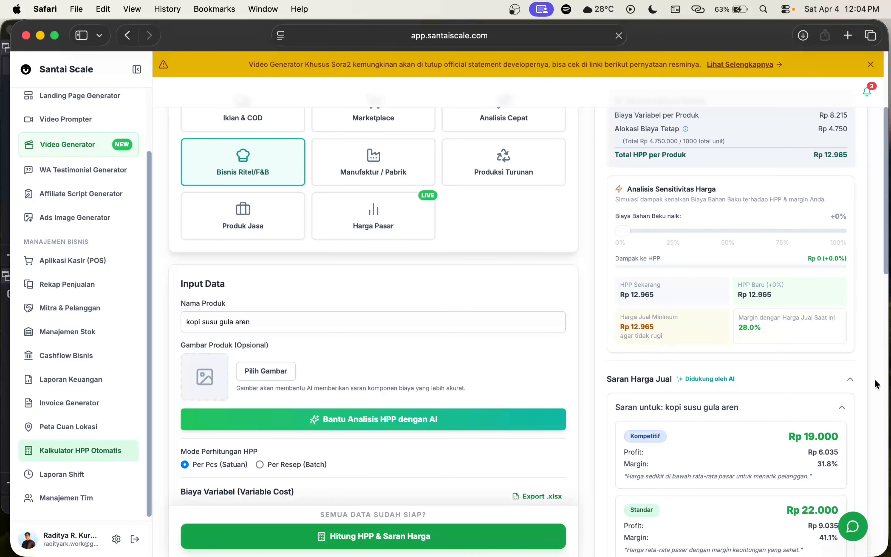
pyautogui.scroll(-1, 878, 384)
pyautogui.scroll(-5, 875, 379)
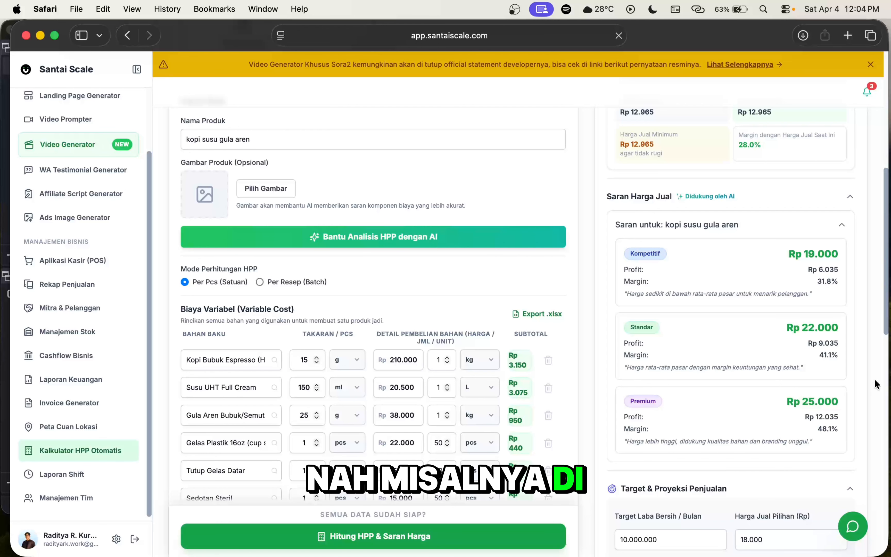
pyautogui.click(705, 360)
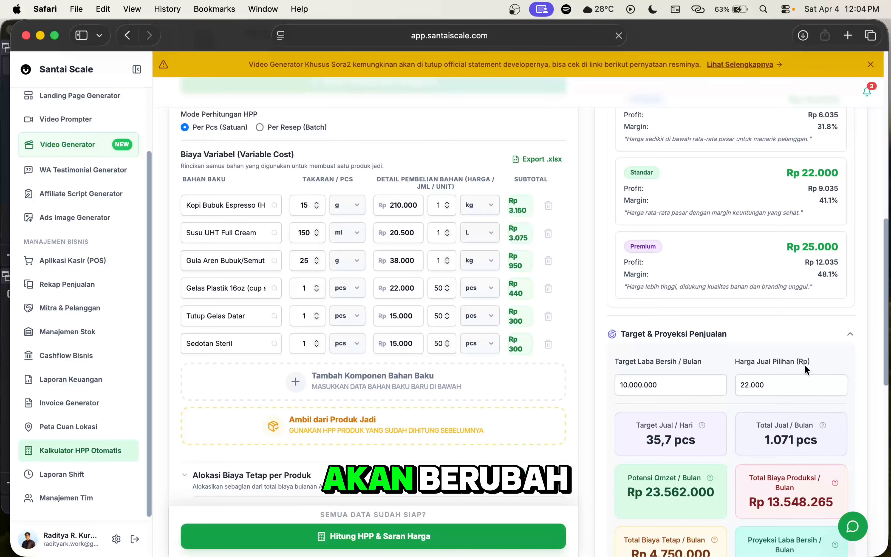
# Step: Examine how the sales targets, cost and profit projections and the BEP chart respond to the Rp 22.000 price
pyautogui.scroll(-3, 805, 364)
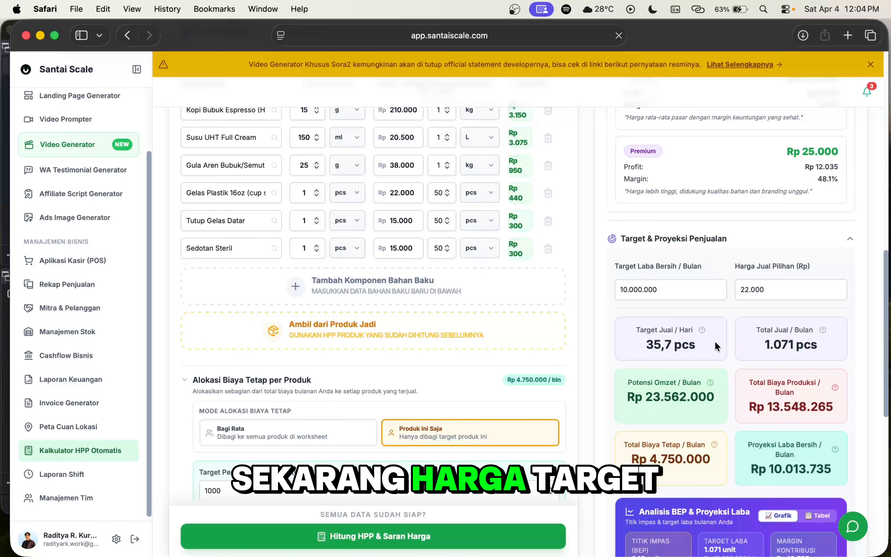
pyautogui.scroll(-3, 709, 337)
pyautogui.scroll(-1, 709, 337)
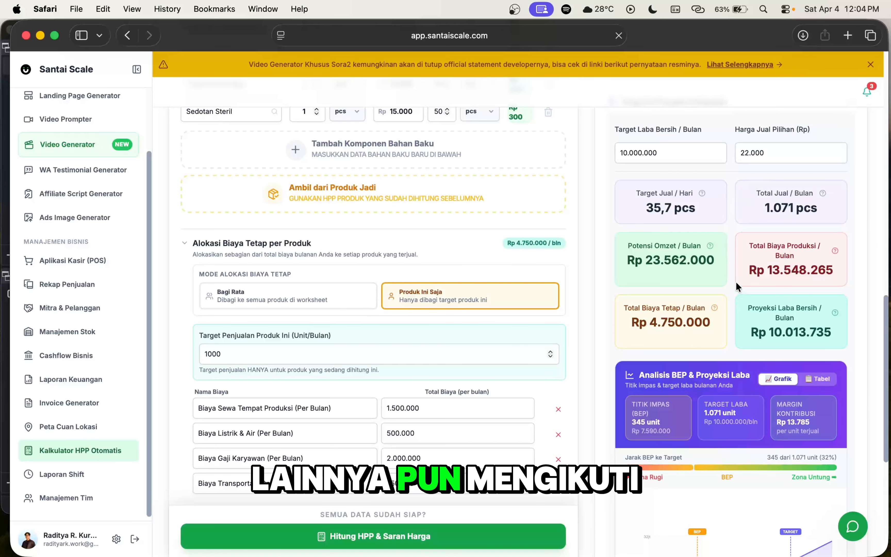
pyautogui.scroll(-5, 739, 200)
pyautogui.scroll(10, 730, 191)
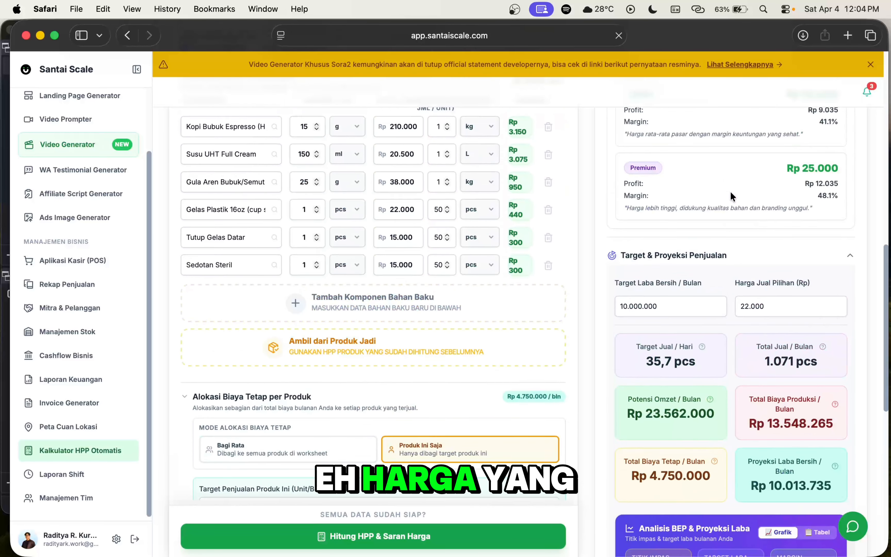
pyautogui.scroll(-10, 798, 319)
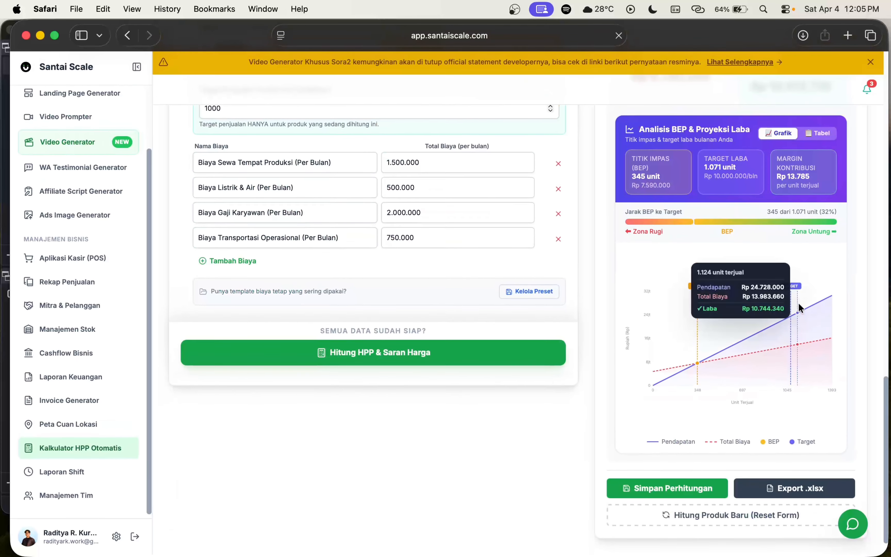
pyautogui.scroll(4, 752, 264)
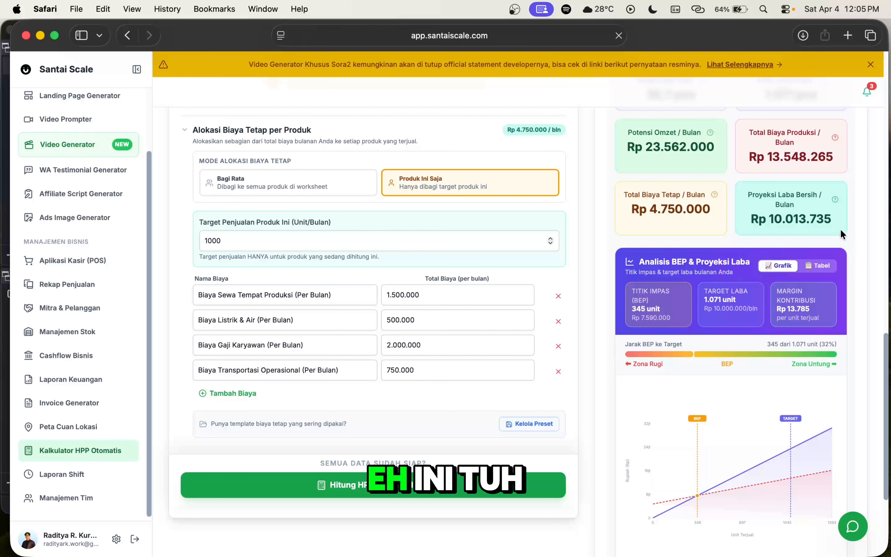
pyautogui.scroll(2, 835, 258)
pyautogui.scroll(8, 829, 227)
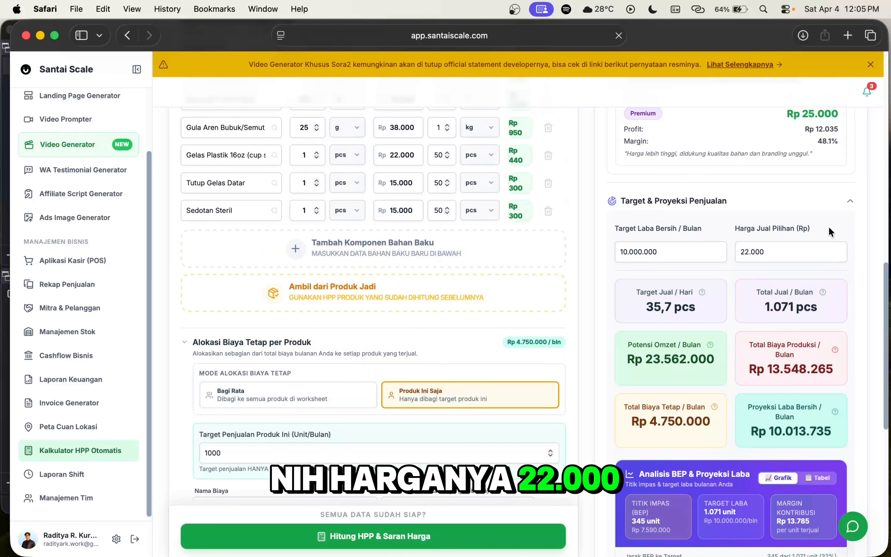
pyautogui.scroll(-13, 719, 258)
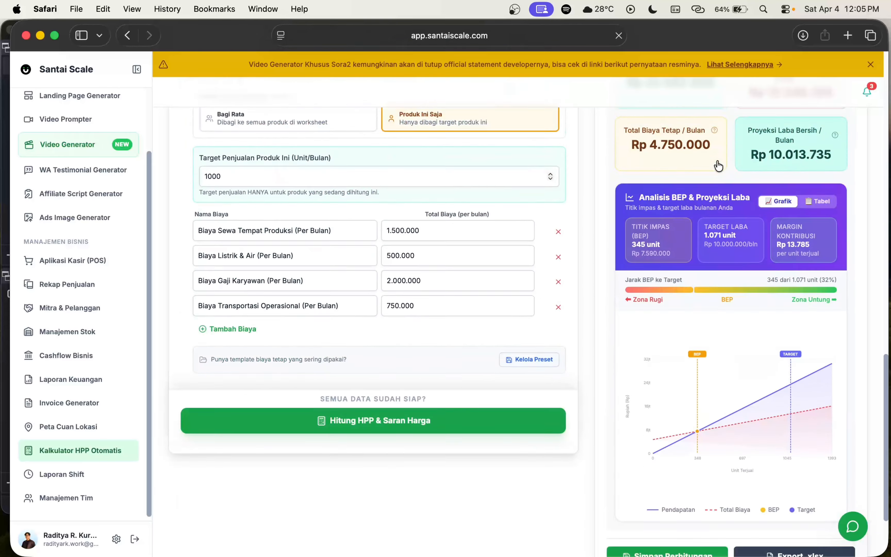
# Step: Check the chosen Standar price suggestion and save the kopi susu gula aren calculation
pyautogui.scroll(6, 684, 313)
pyautogui.scroll(9, 697, 217)
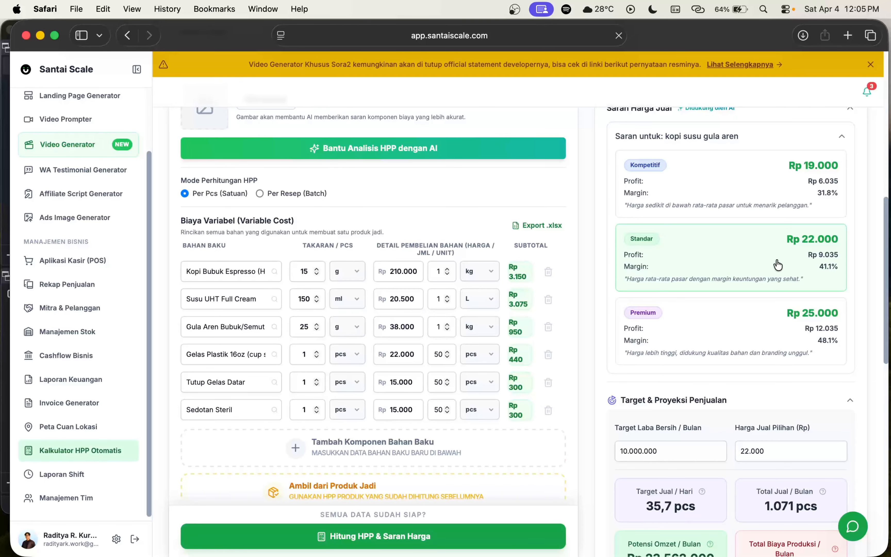
pyautogui.scroll(-12, 778, 265)
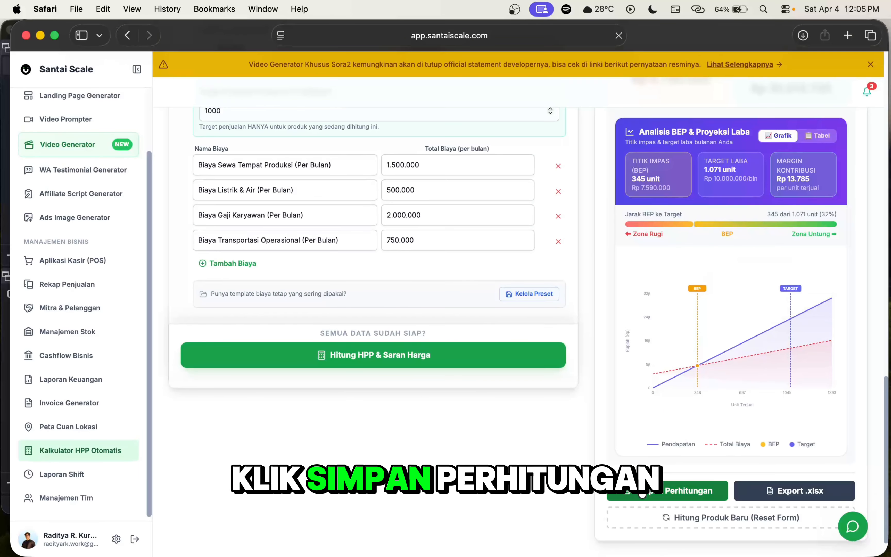
pyautogui.click(642, 492)
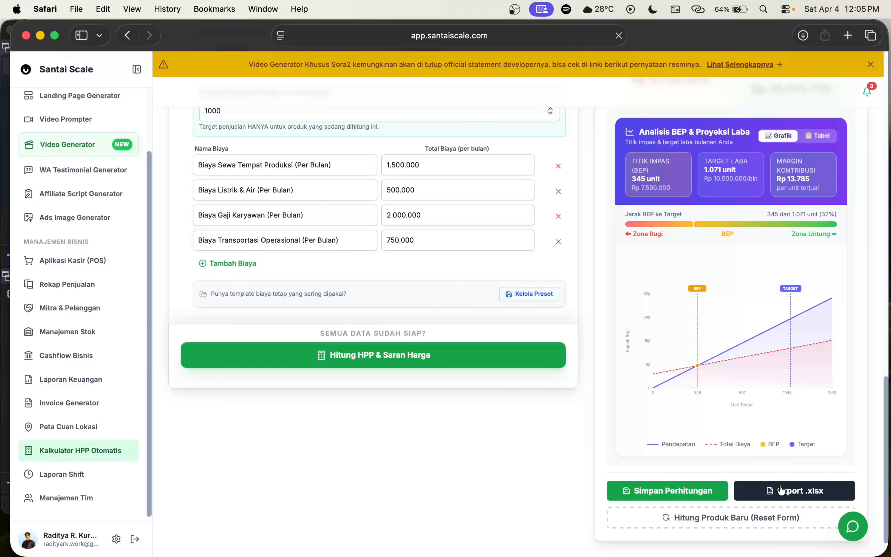
# Step: Examine the Manufaktur / Pabrik mode's monthly raw material, direct labour, factory overhead and production quantity fields
pyautogui.scroll(15, 559, 430)
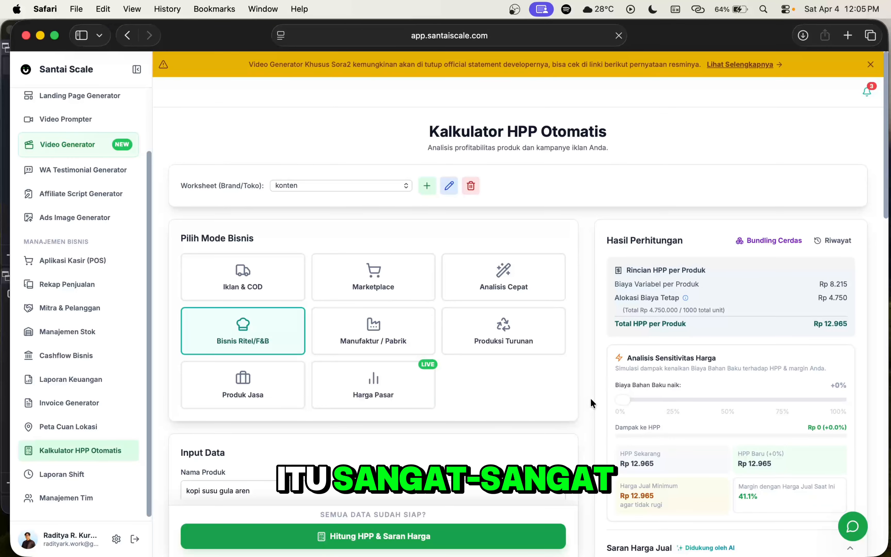
pyautogui.scroll(-2, 590, 398)
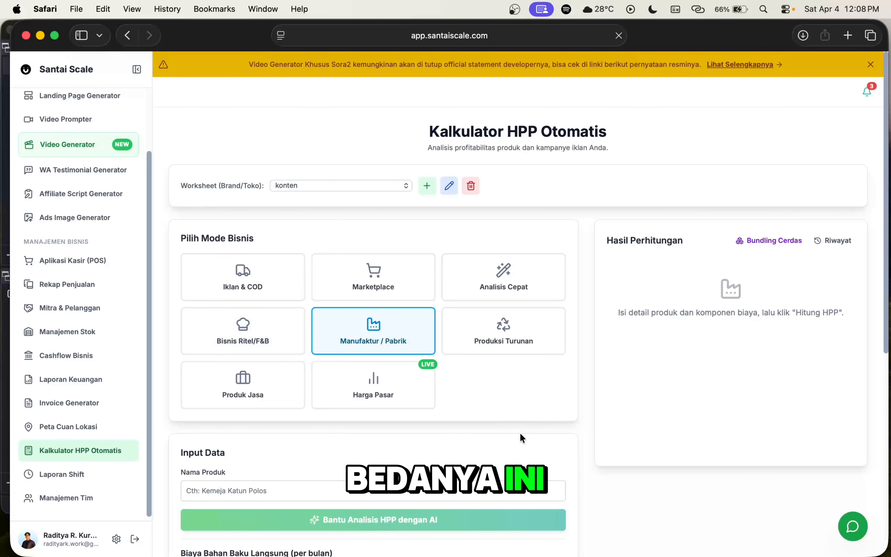
pyautogui.scroll(-3, 472, 456)
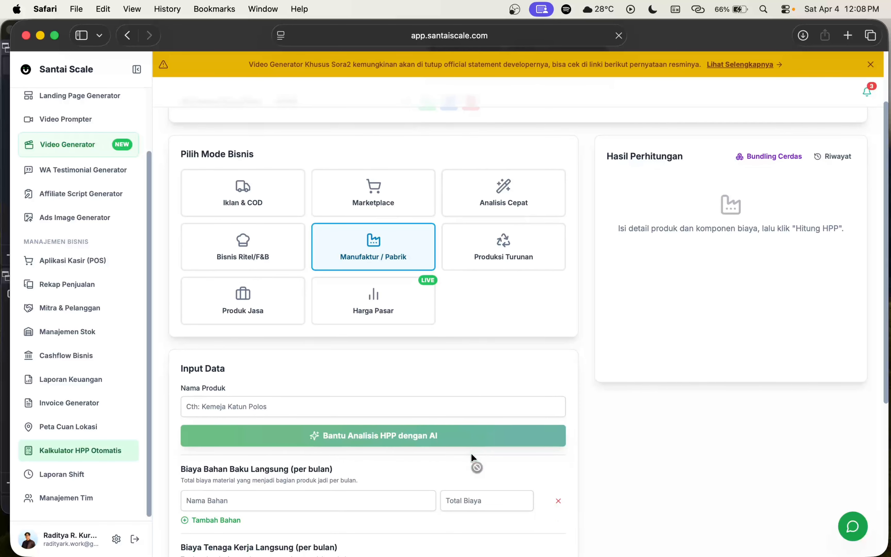
pyautogui.scroll(-2, 471, 457)
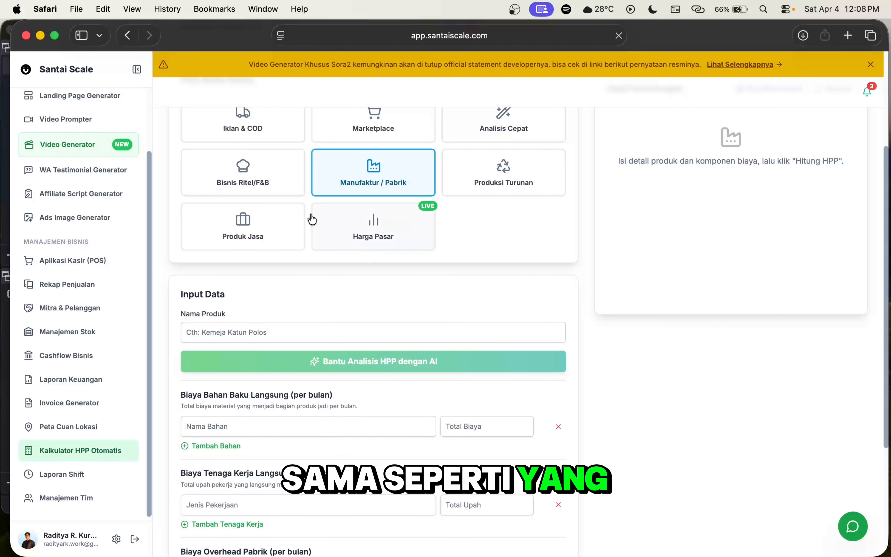
pyautogui.scroll(-2, 328, 338)
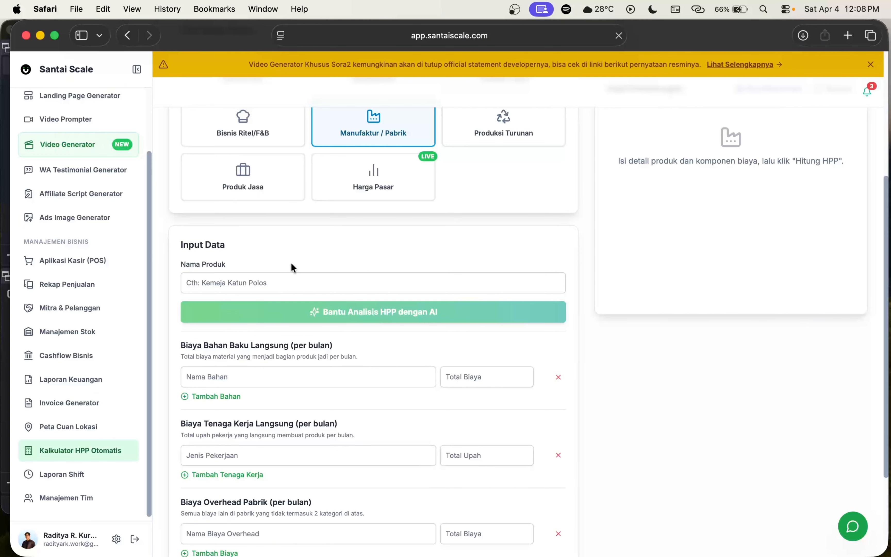
pyautogui.scroll(-5, 284, 338)
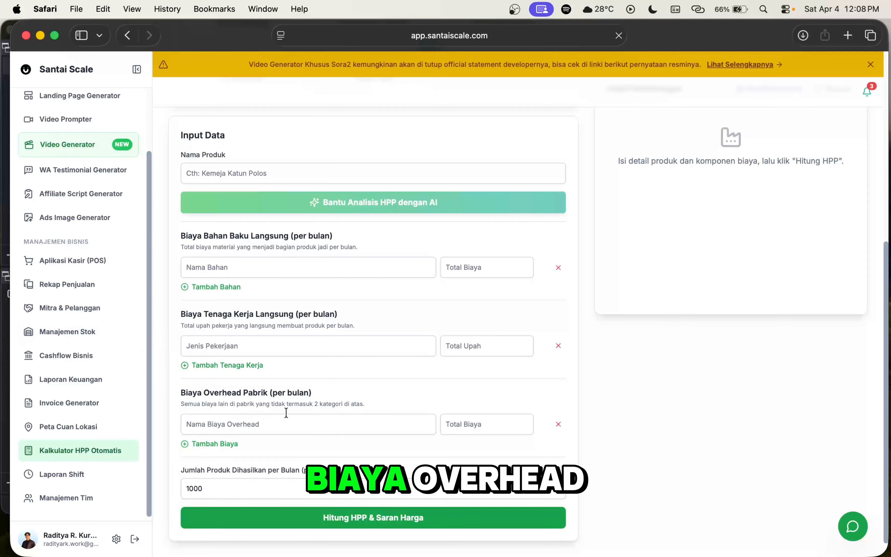
pyautogui.scroll(10, 449, 391)
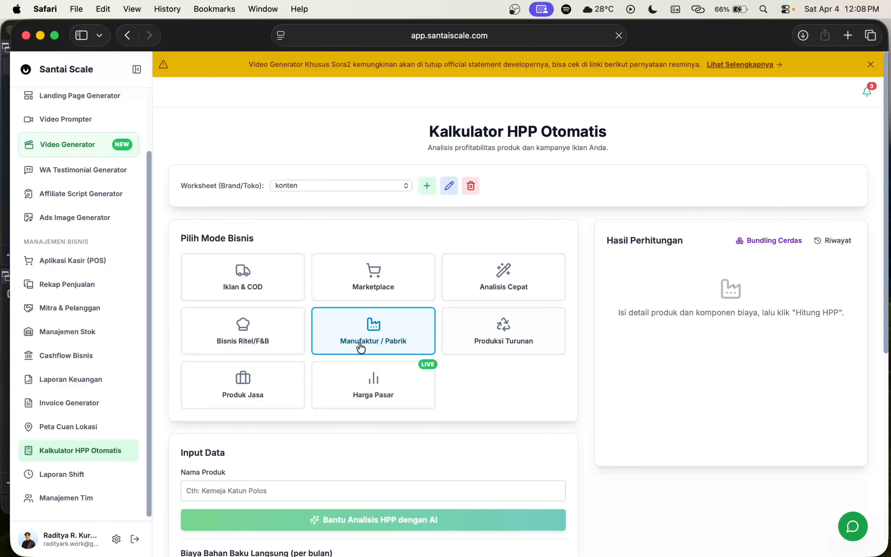
# Step: Switch to the Produksi Turunan mode and examine its batch count, main material, processing cost and derived product fields
pyautogui.click(273, 335)
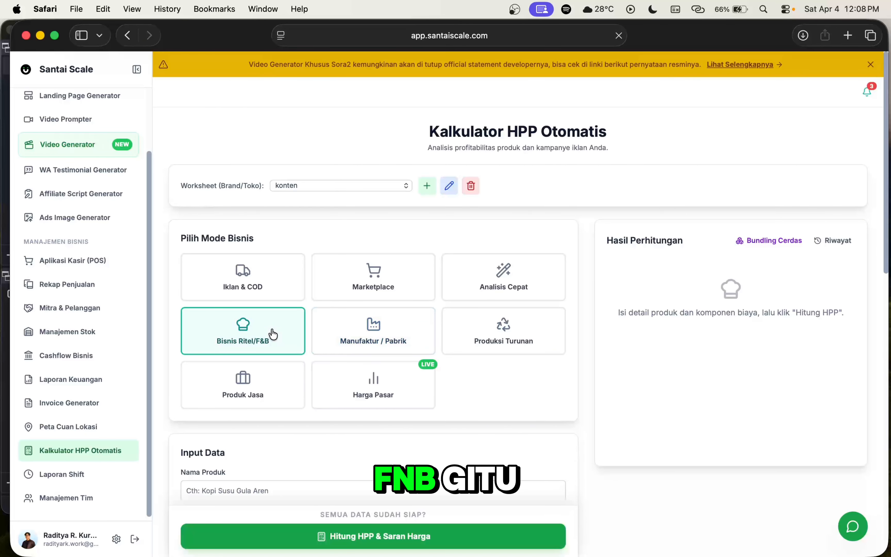
pyautogui.click(466, 344)
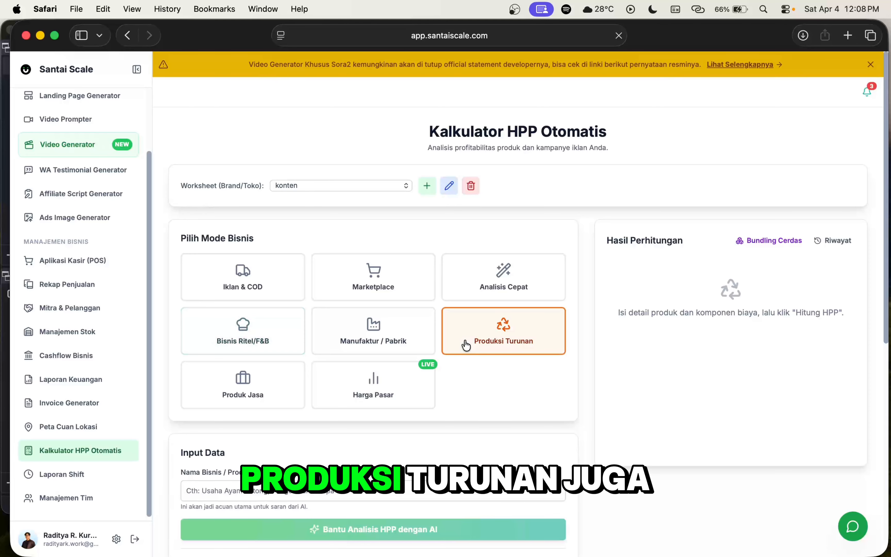
pyautogui.scroll(-4, 603, 347)
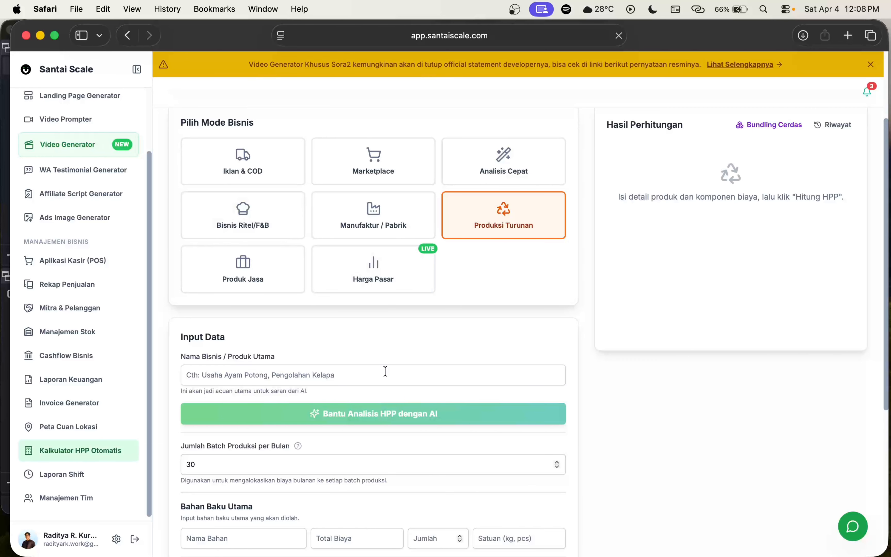
pyautogui.scroll(-8, 466, 313)
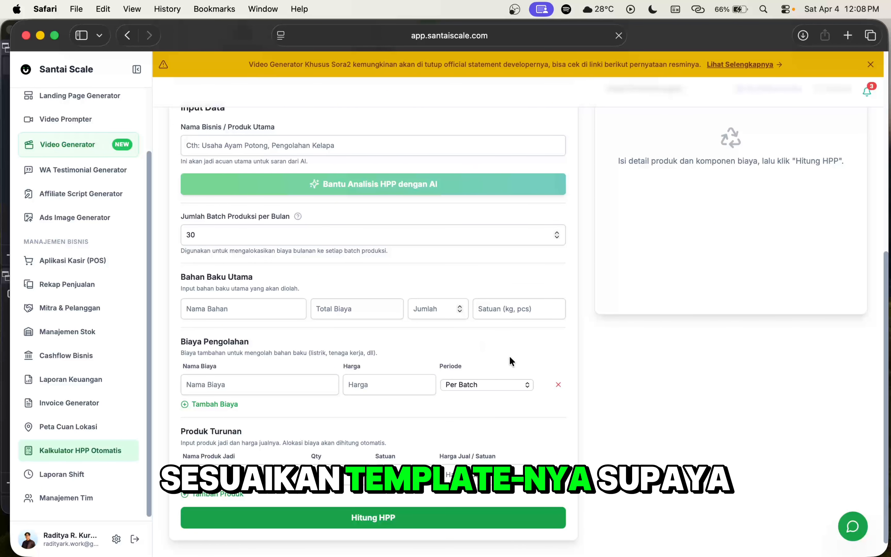
pyautogui.scroll(5, 548, 346)
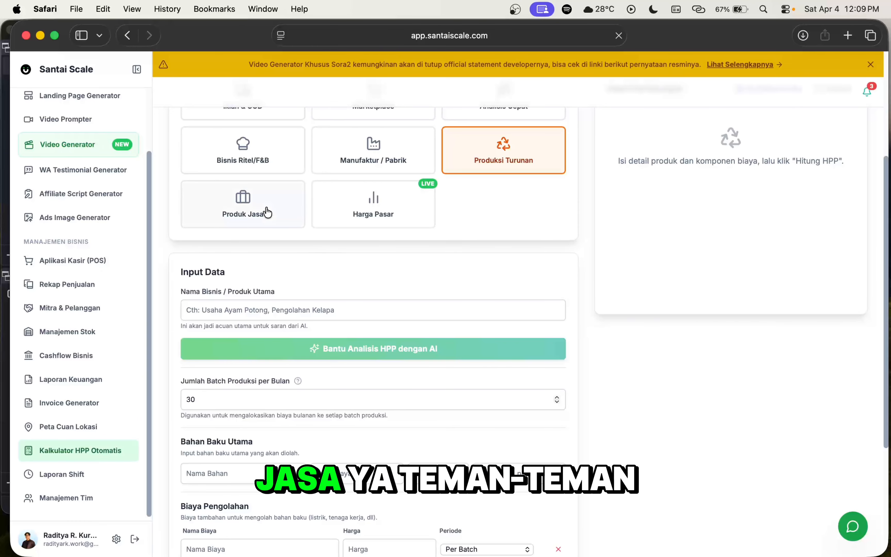
# Step: Switch to the Produk Jasa mode and enter "jasa fotografi event" as the service name
pyautogui.click(241, 203)
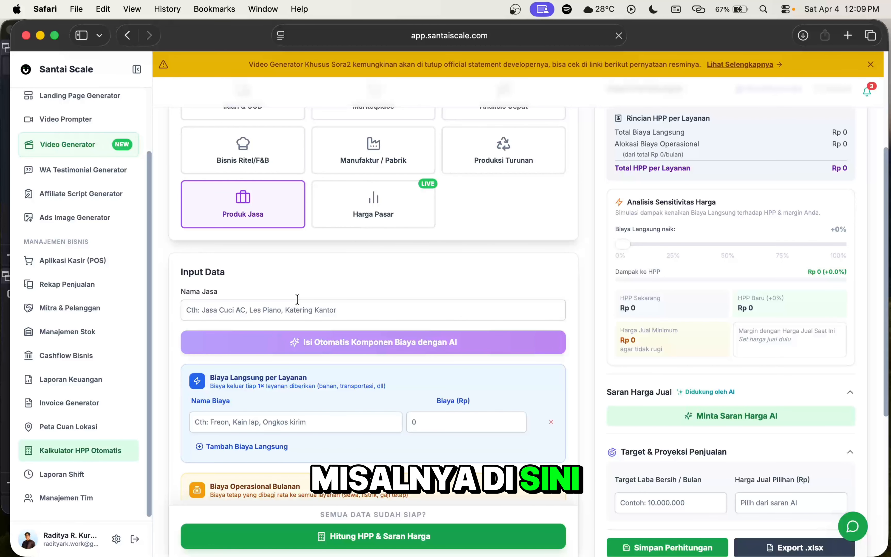
pyautogui.click(290, 308)
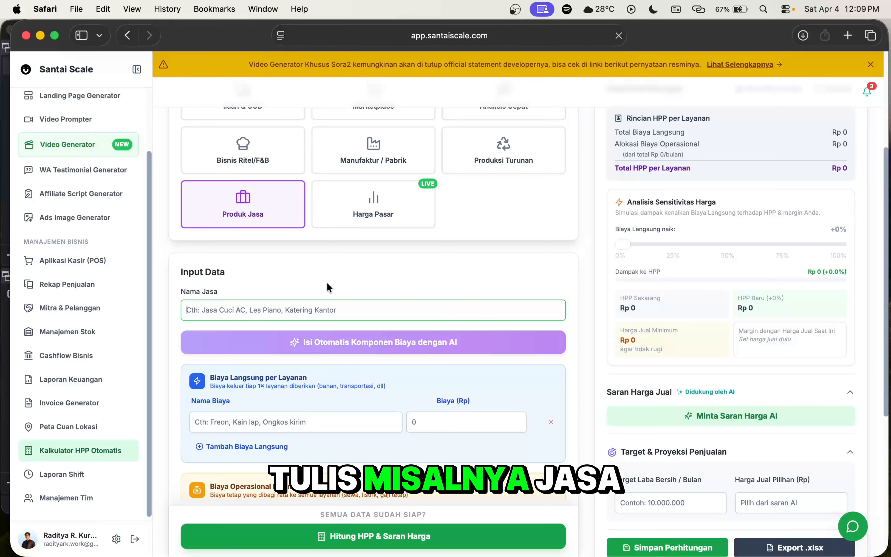
pyautogui.write('ja')
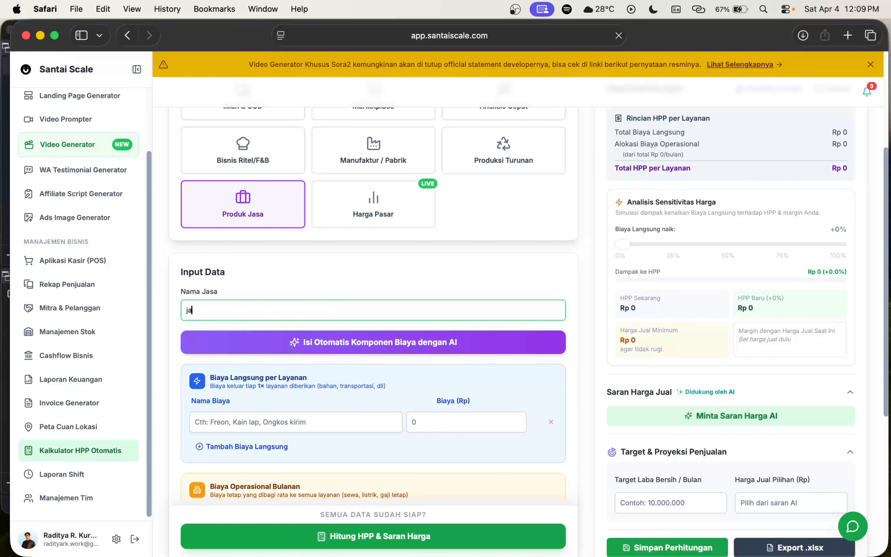
pyautogui.write('sa fotogra')
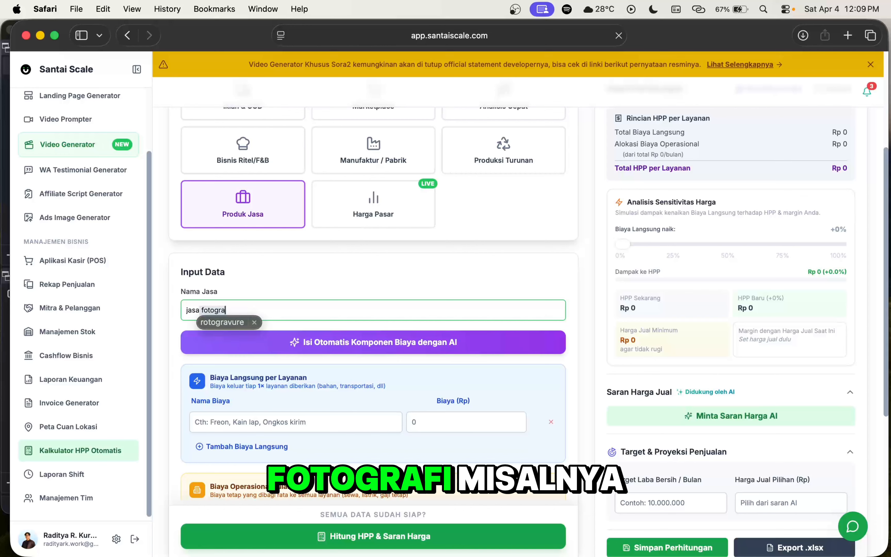
pyautogui.write('fi ')
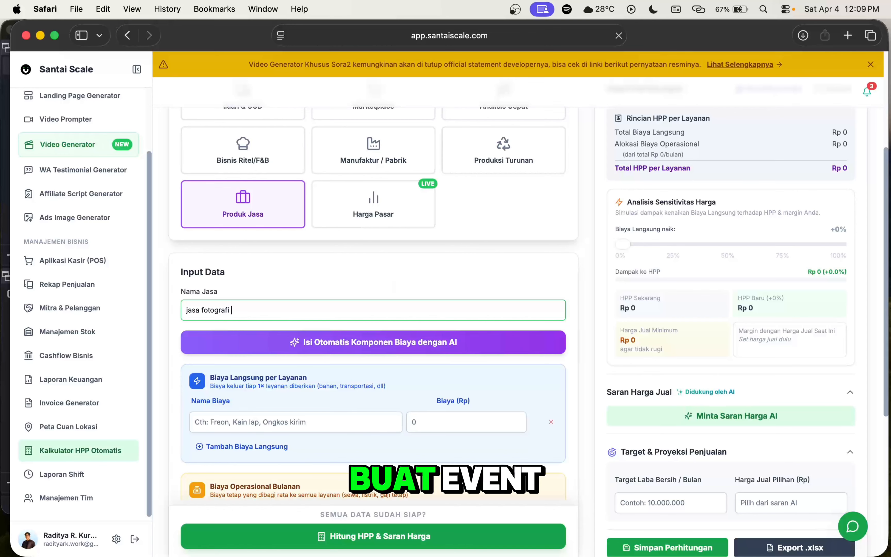
pyautogui.write('event')
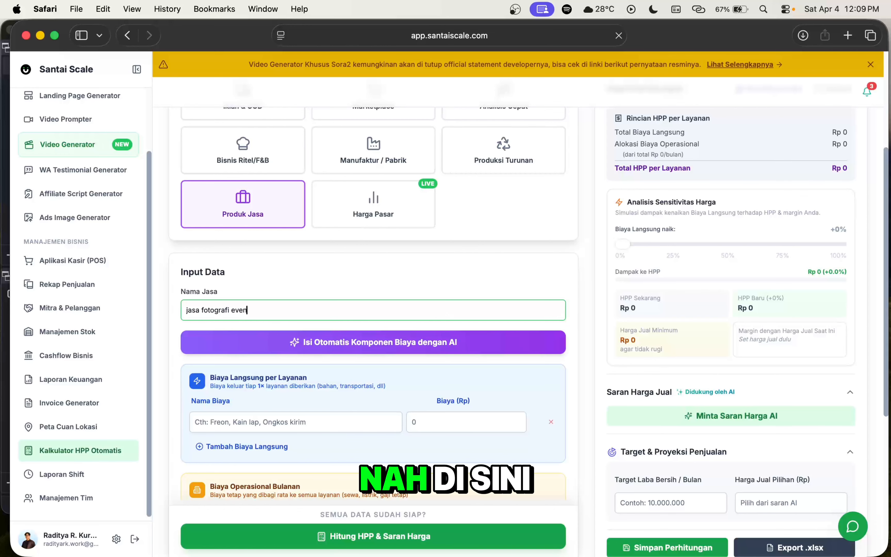
pyautogui.click(428, 273)
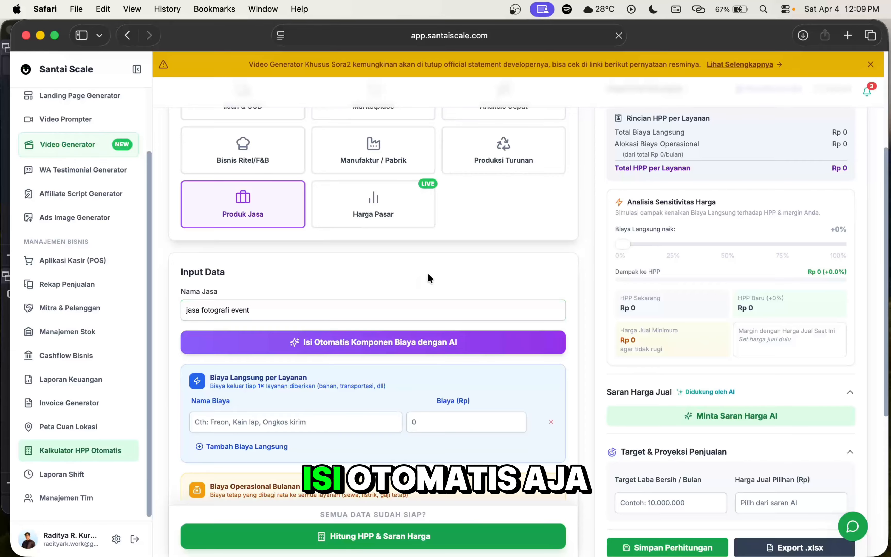
# Step: Fill in the service's cost components with AI and review the direct costs per service and monthly operational costs
pyautogui.click(295, 343)
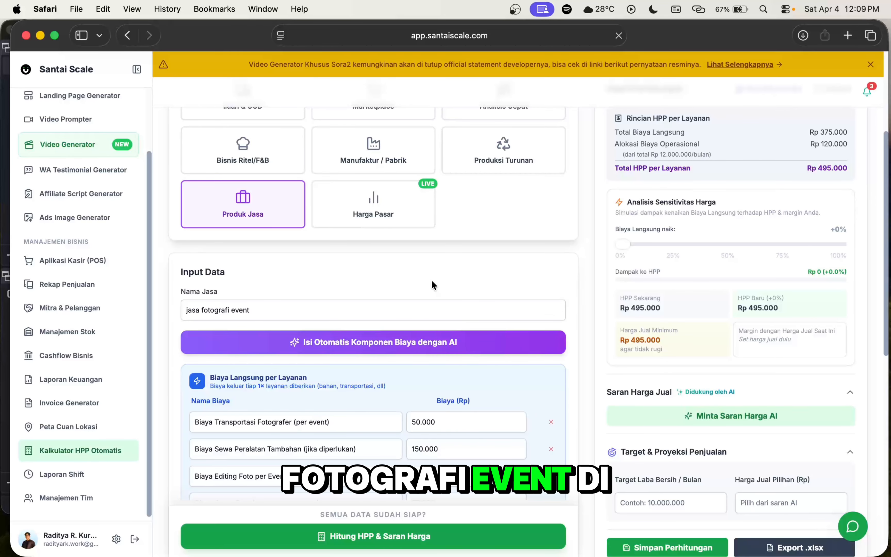
pyautogui.scroll(-3, 432, 282)
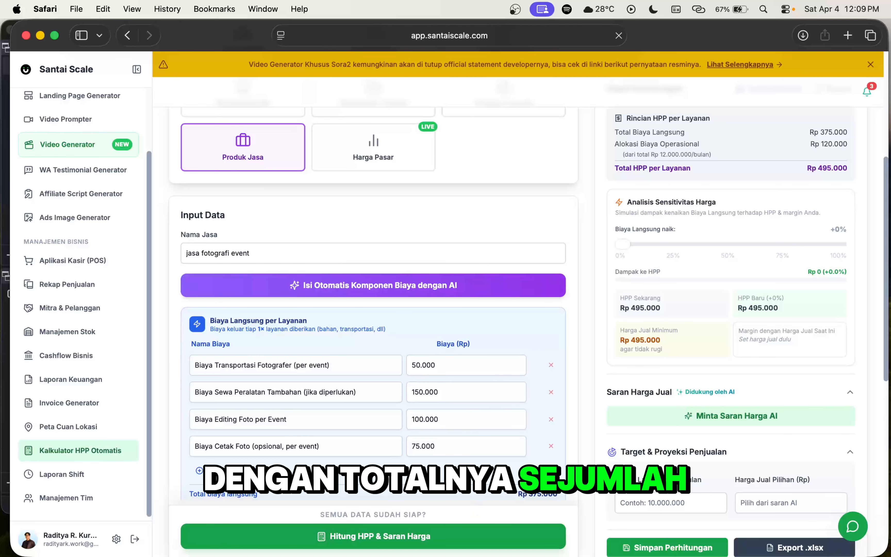
pyautogui.scroll(-7, 506, 382)
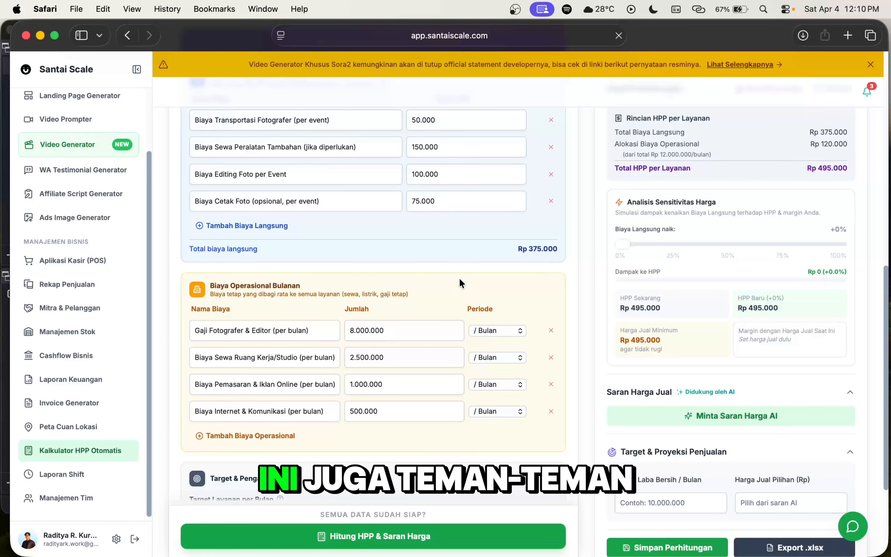
pyautogui.scroll(2, 418, 273)
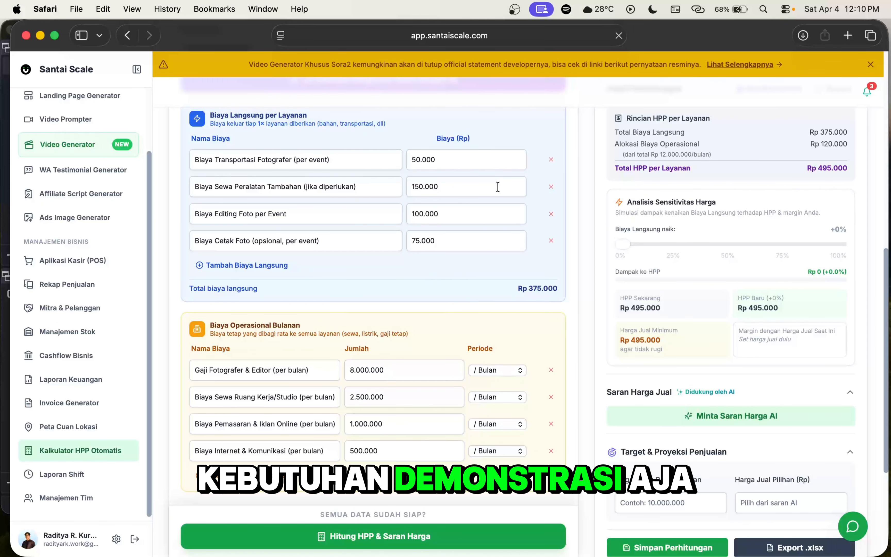
pyautogui.scroll(-5, 498, 186)
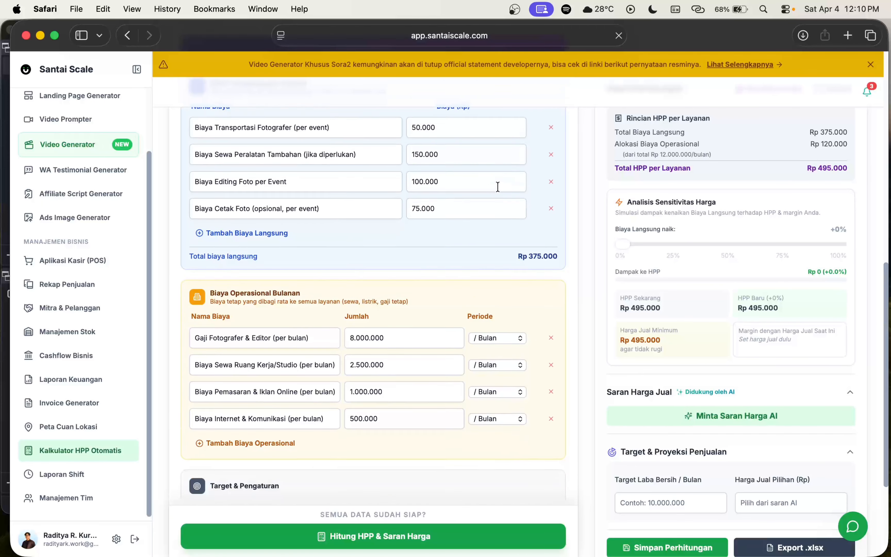
pyautogui.scroll(-2, 484, 251)
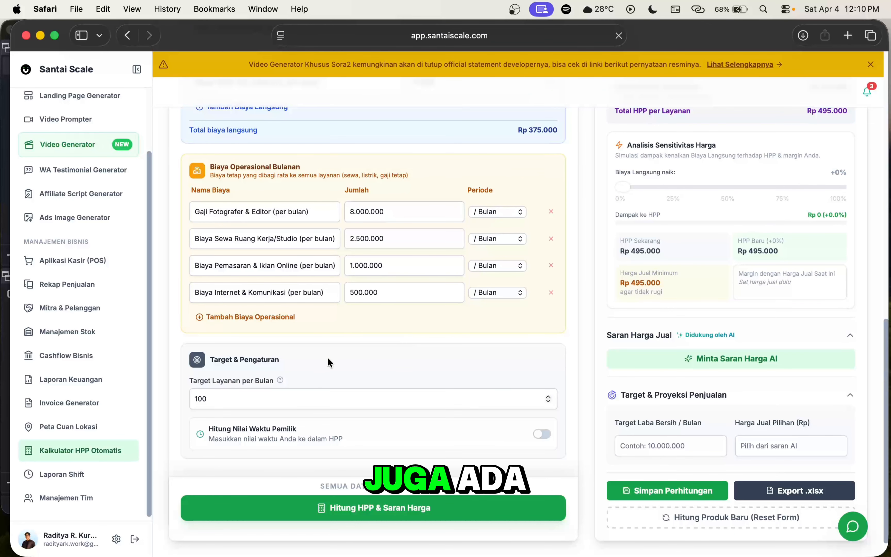
# Step: Set the monthly service target for jasa fotografi event to 50
pyautogui.click(326, 398)
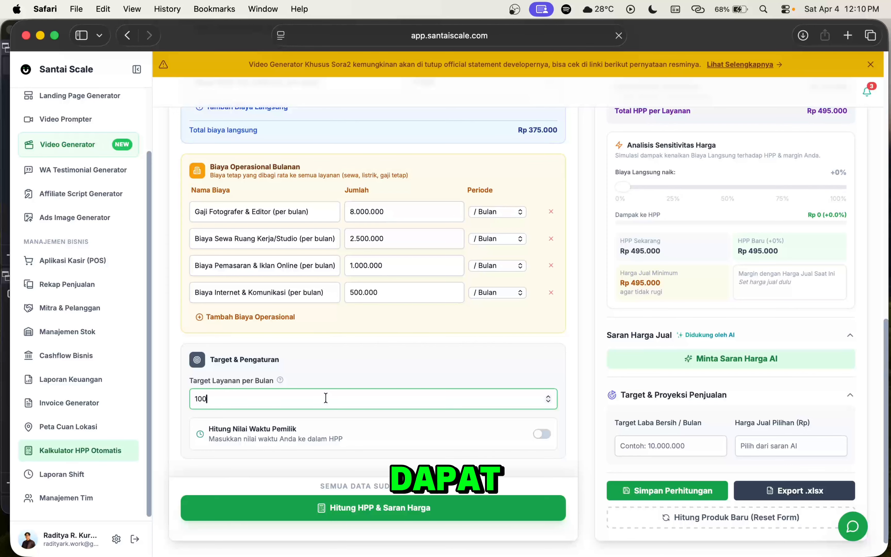
pyautogui.press('BackSpace')
pyautogui.press('BackSpace')
pyautogui.press('BackSpace')
pyautogui.write('50')
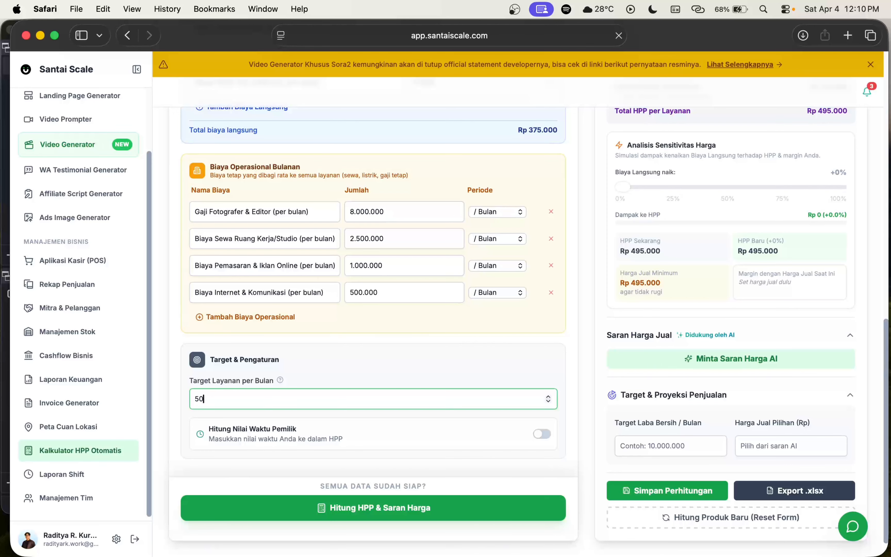
pyautogui.click(417, 361)
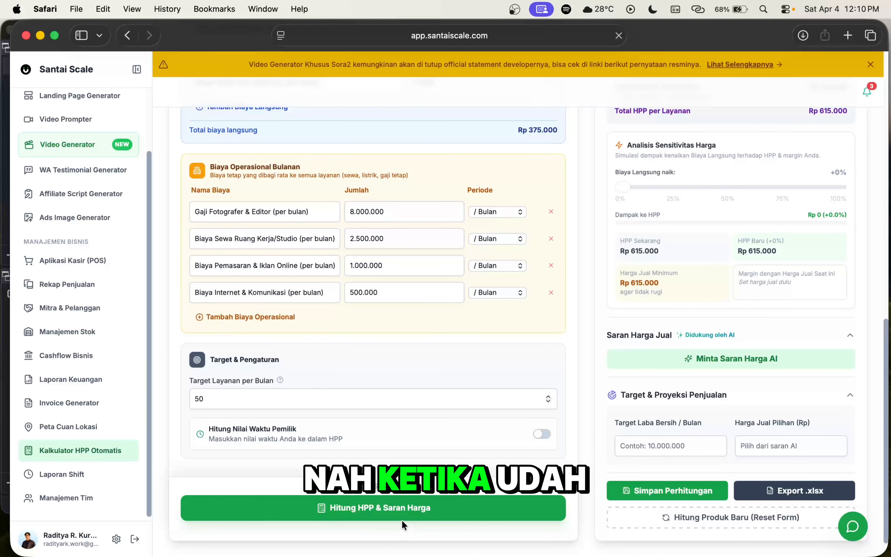
# Step: Check the HPP per service breakdown and request AI selling price suggestions for jasa fotografi event
pyautogui.scroll(2, 404, 523)
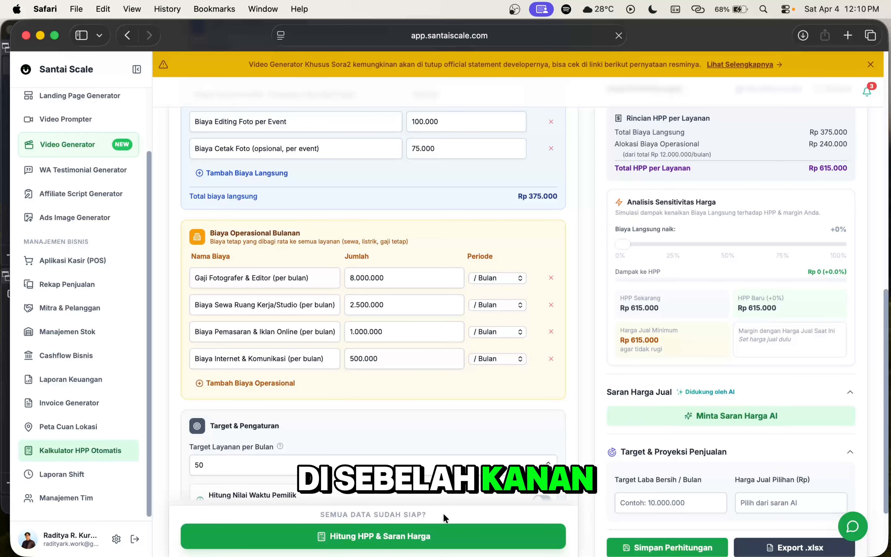
pyautogui.scroll(6, 443, 513)
pyautogui.scroll(7, 673, 293)
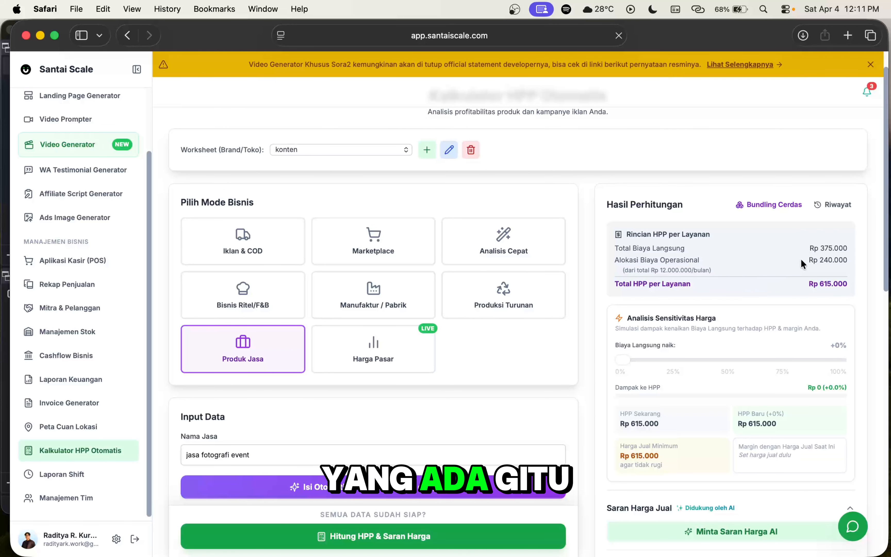
pyautogui.scroll(-1, 590, 383)
pyautogui.scroll(-3, 590, 382)
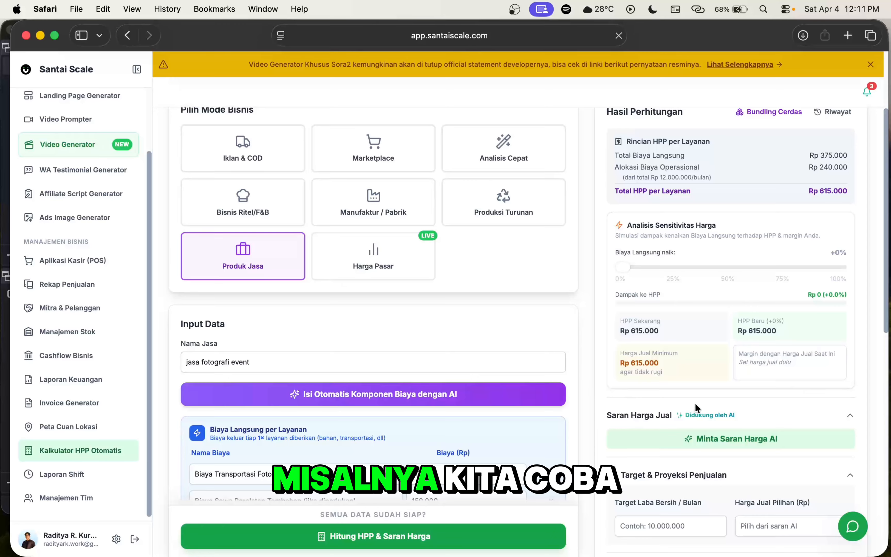
pyautogui.scroll(-4, 695, 403)
pyautogui.click(719, 416)
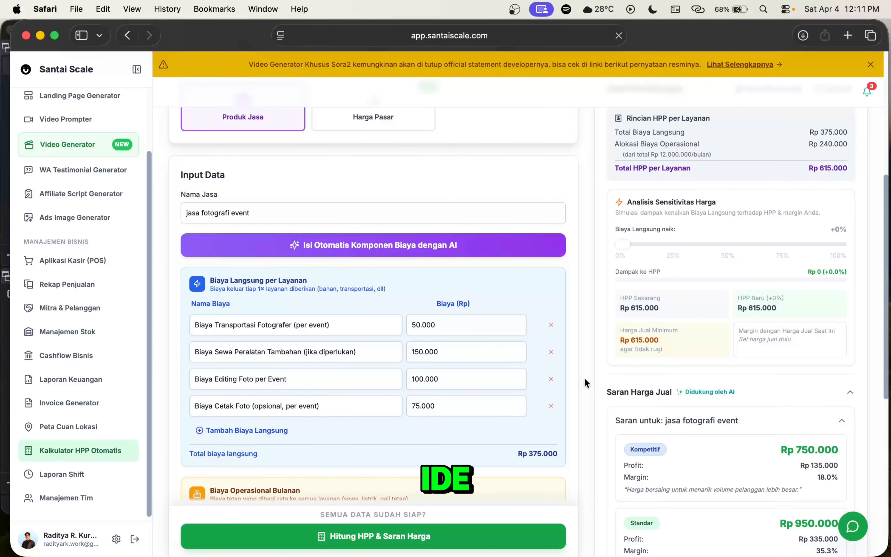
# Step: Compare the profit and margin of the Kompetitif, Standar and Premium price suggestions for the event photography service
pyautogui.scroll(-3, 585, 382)
pyautogui.scroll(-5, 619, 369)
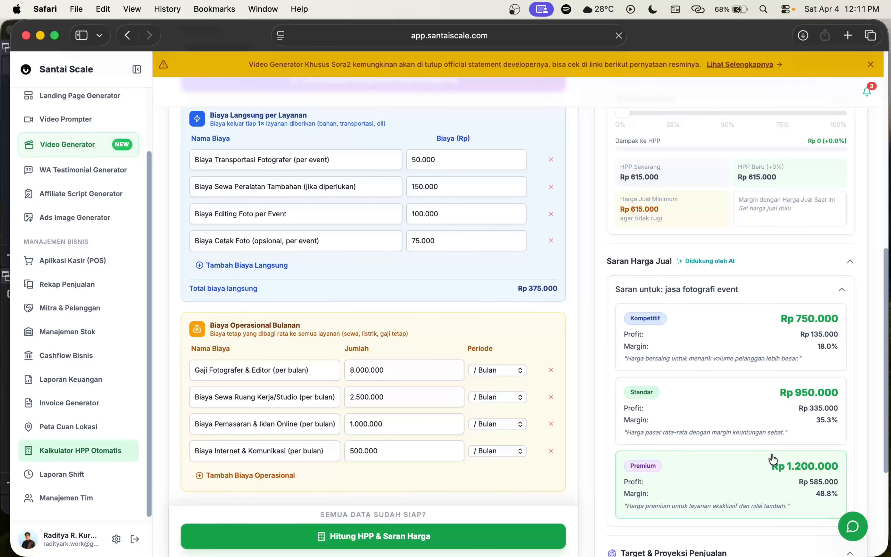
pyautogui.scroll(-2, 773, 460)
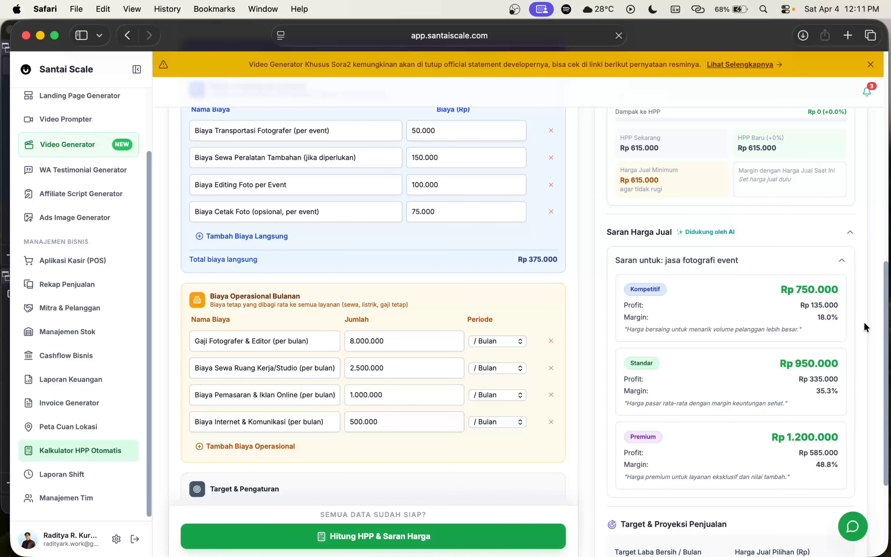
pyautogui.scroll(-3, 865, 328)
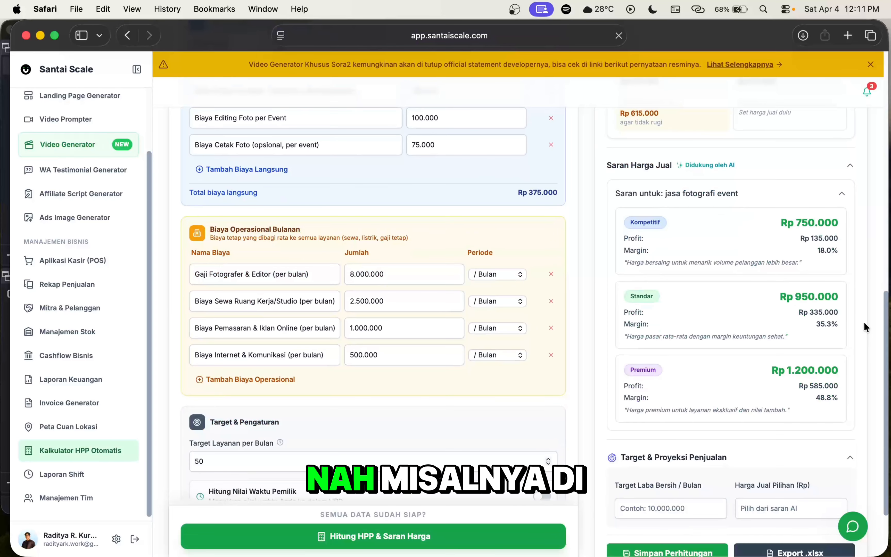
# Step: Choose the Standar price of Rp 950.000, set the monthly net profit target to 50.000.000 and review the sales projection
pyautogui.click(675, 316)
pyautogui.scroll(-3, 675, 317)
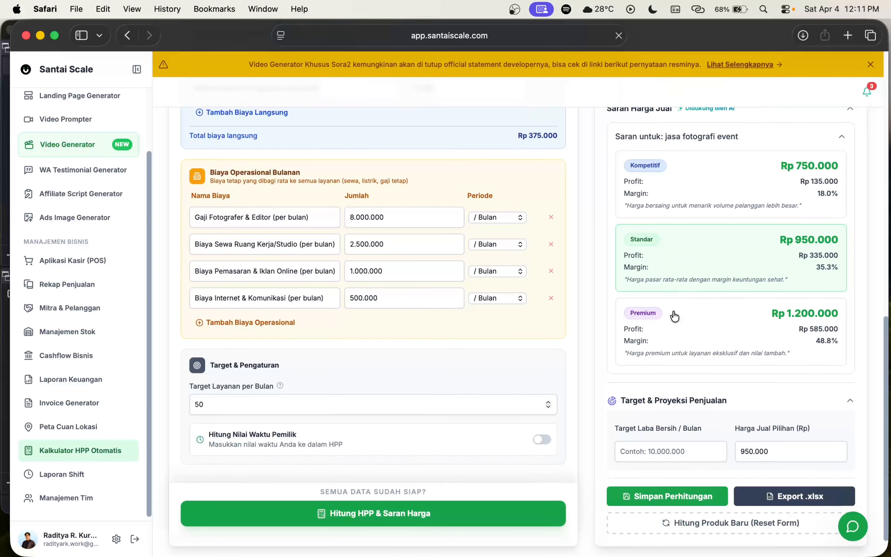
pyautogui.click(655, 441)
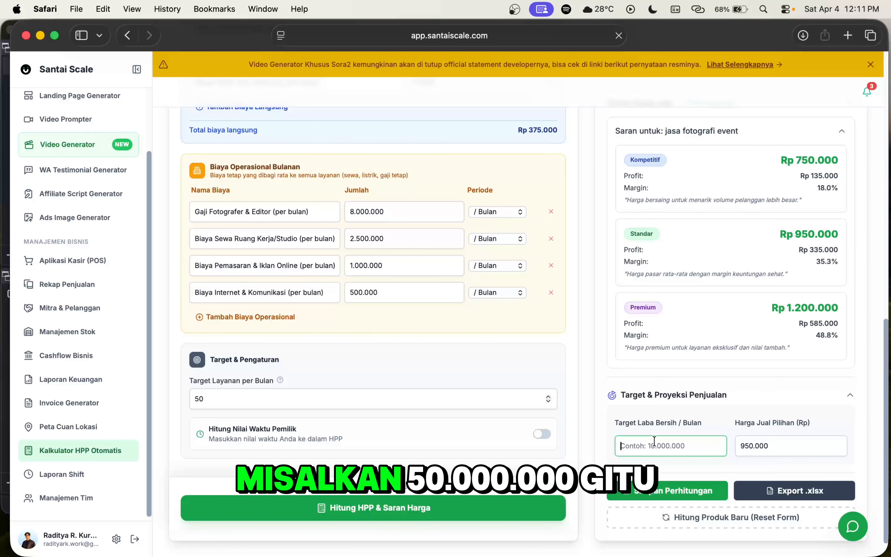
pyautogui.write('50.000.000')
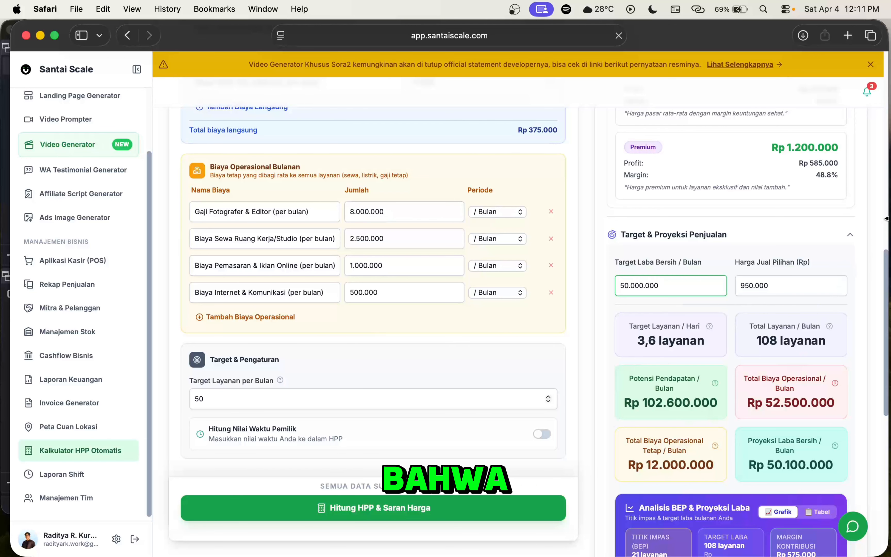
pyautogui.scroll(-3, 620, 284)
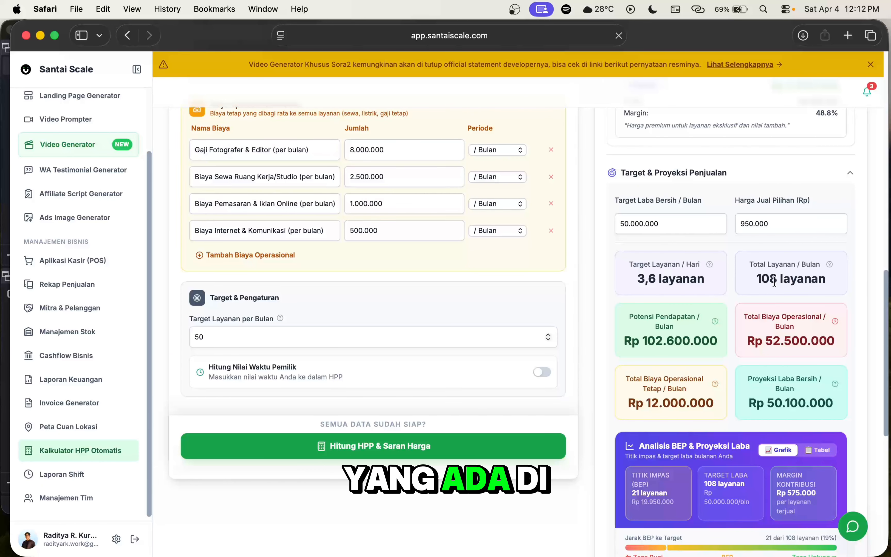
pyautogui.scroll(-2, 687, 364)
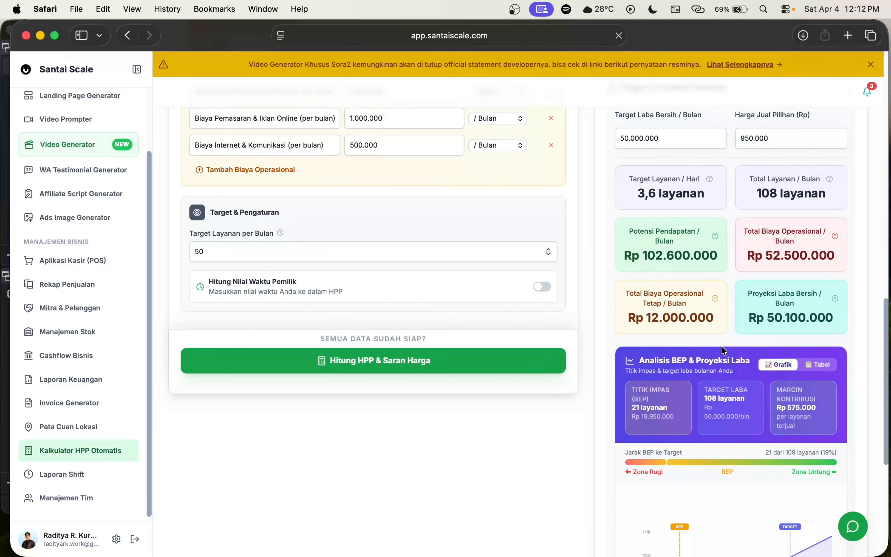
# Step: Change the chosen selling price to the Premium suggestion of Rp 1.200.000 and review the sales projection and BEP analysis
pyautogui.scroll(6, 722, 350)
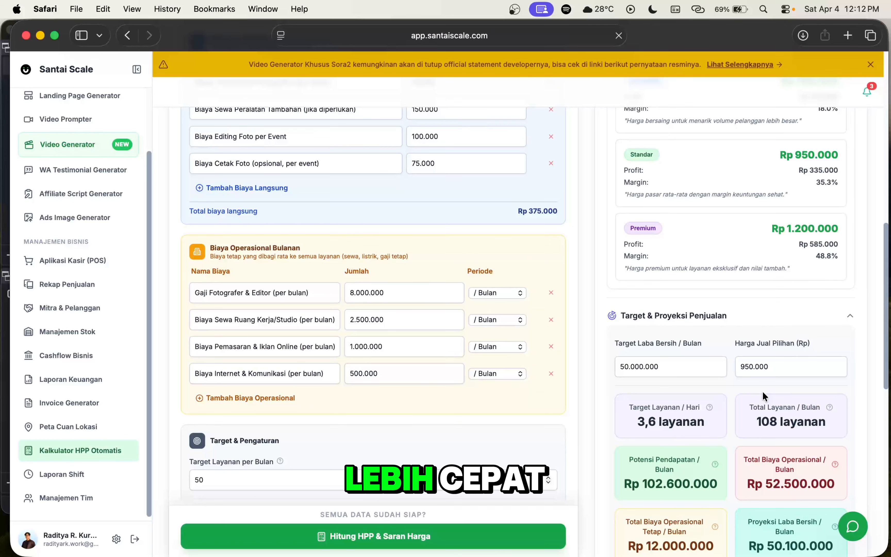
pyautogui.click(775, 238)
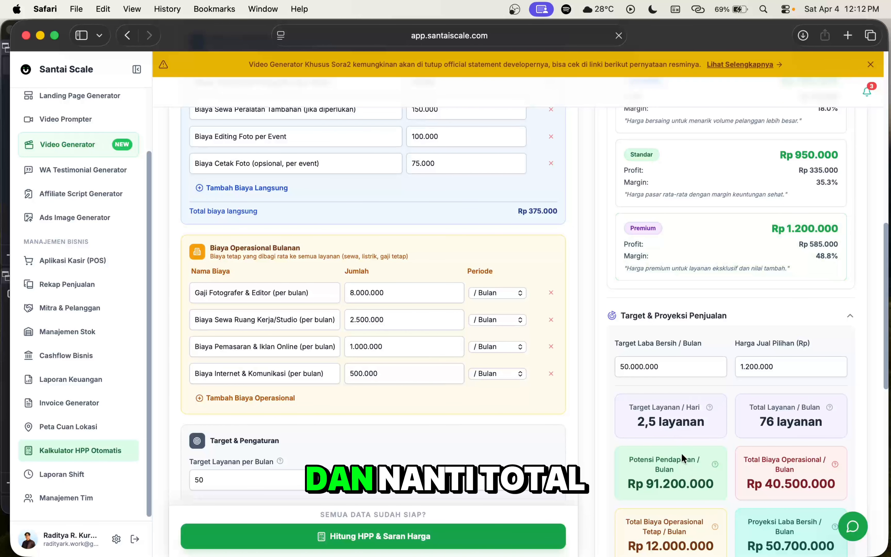
pyautogui.scroll(-3, 775, 386)
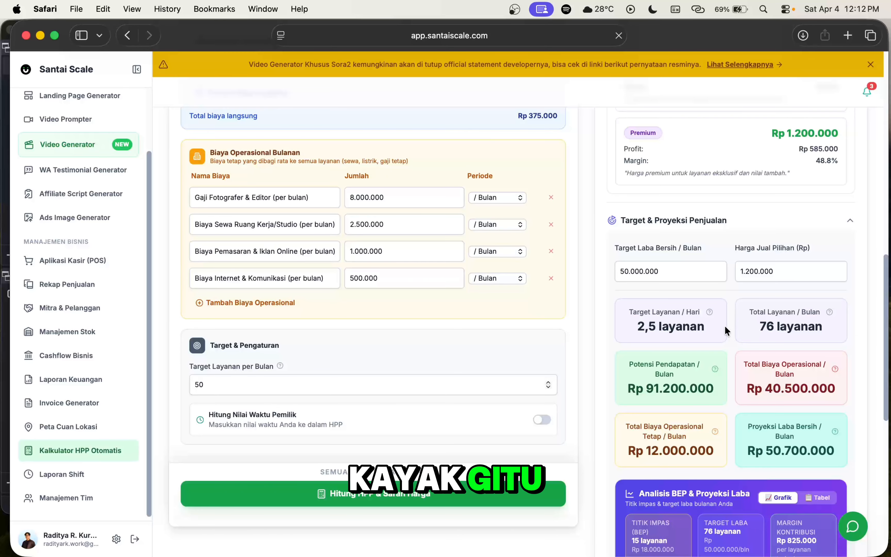
pyautogui.scroll(-10, 724, 325)
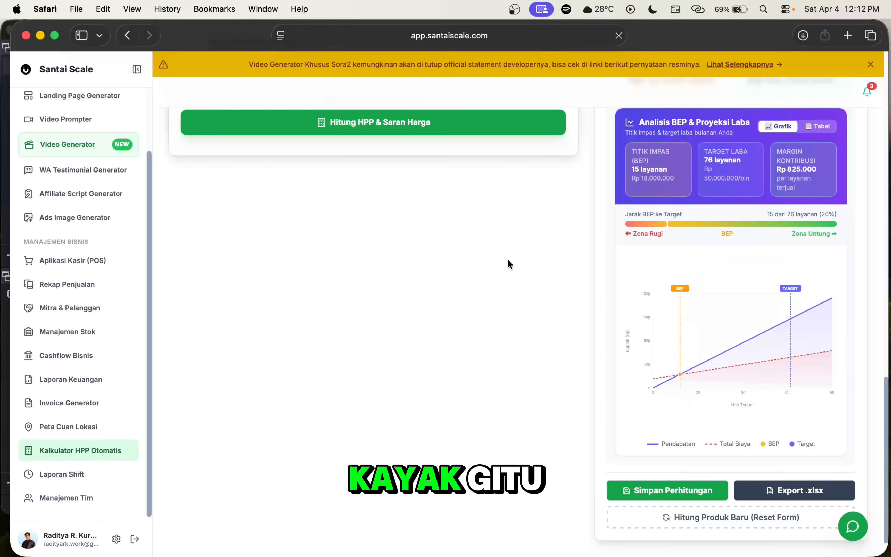
# Step: Switch the business mode to Harga Pasar and bring up the real-time raw material price list
pyautogui.scroll(20, 446, 226)
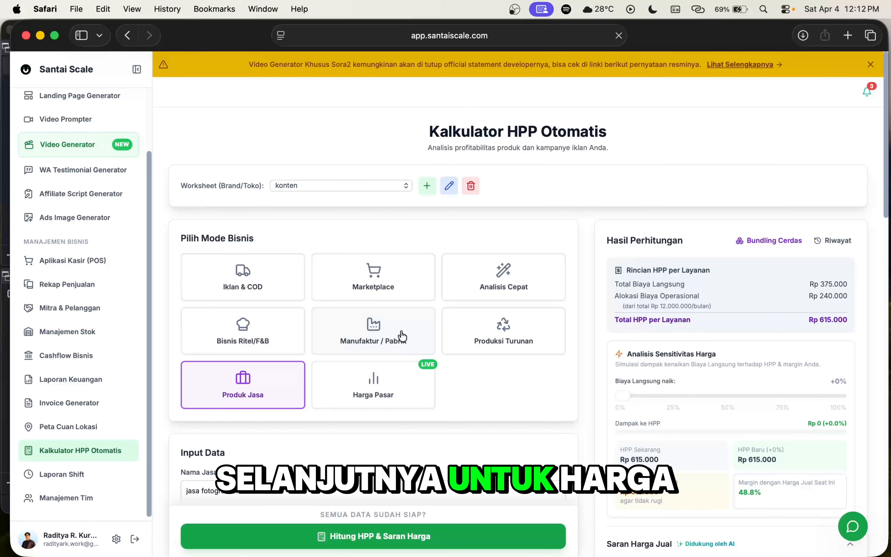
pyautogui.click(395, 369)
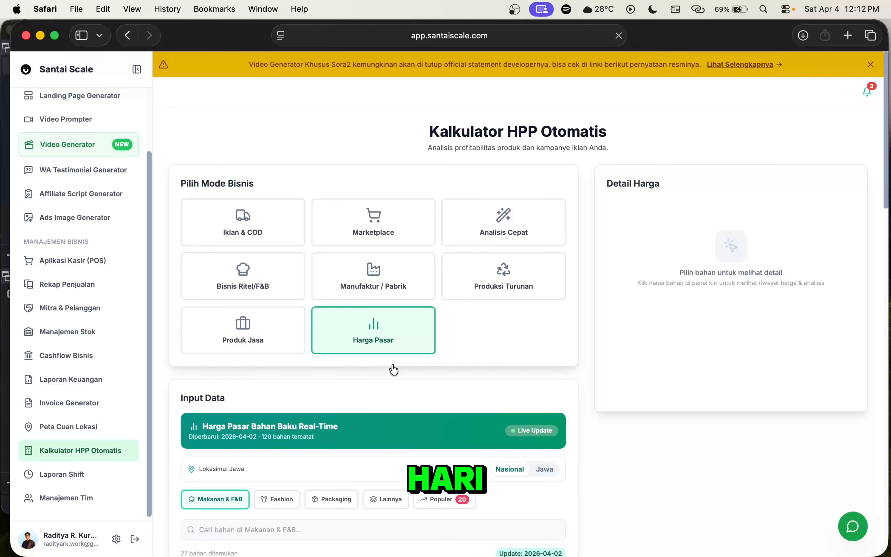
pyautogui.scroll(-5, 394, 369)
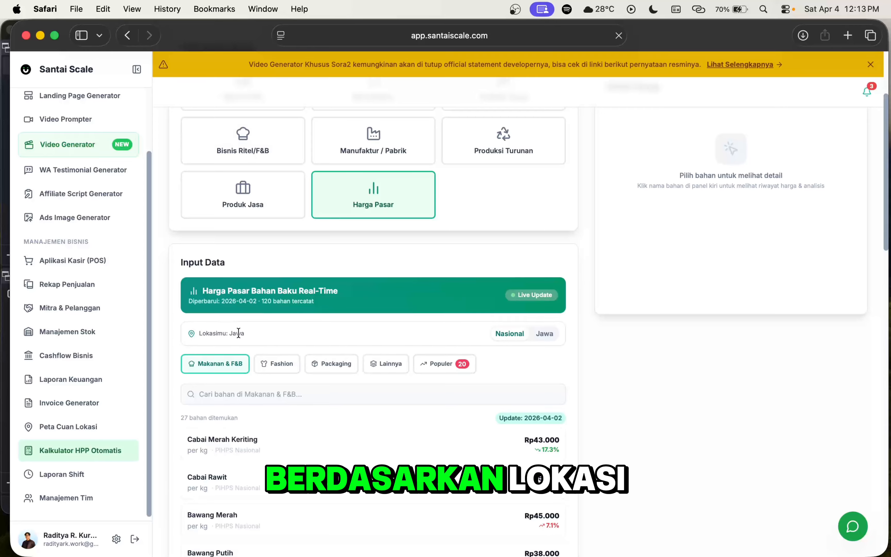
# Step: Compare the Makanan & F&B ingredient prices for Jawa with the Nasional prices
pyautogui.click(545, 336)
pyautogui.scroll(-3, 507, 382)
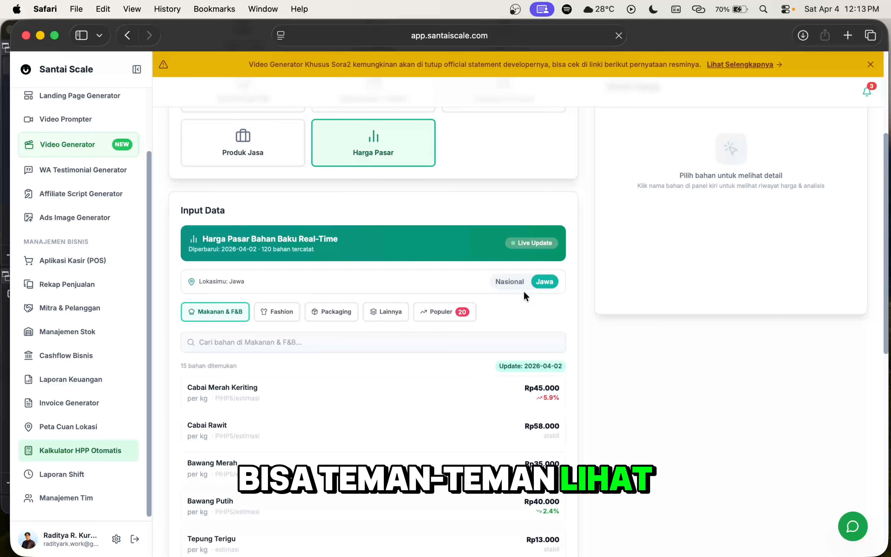
pyautogui.click(509, 284)
pyautogui.scroll(-5, 361, 373)
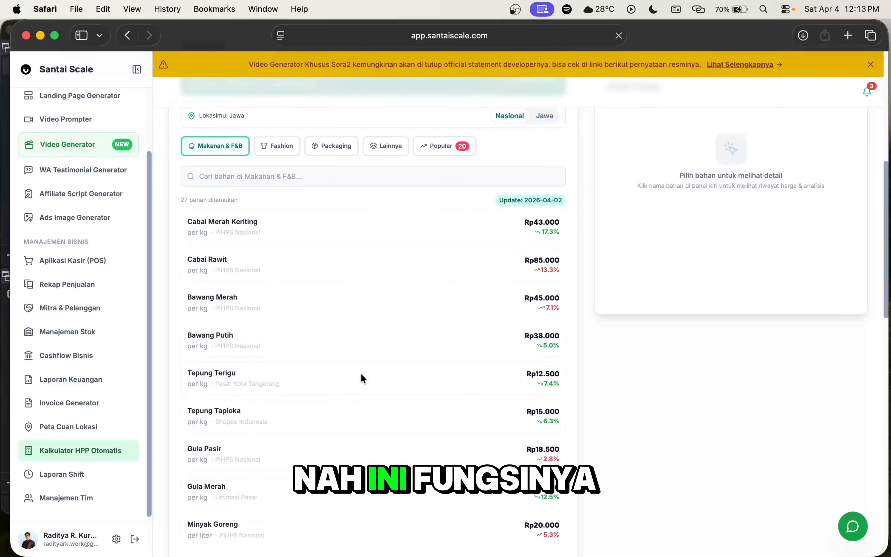
pyautogui.scroll(10, 360, 373)
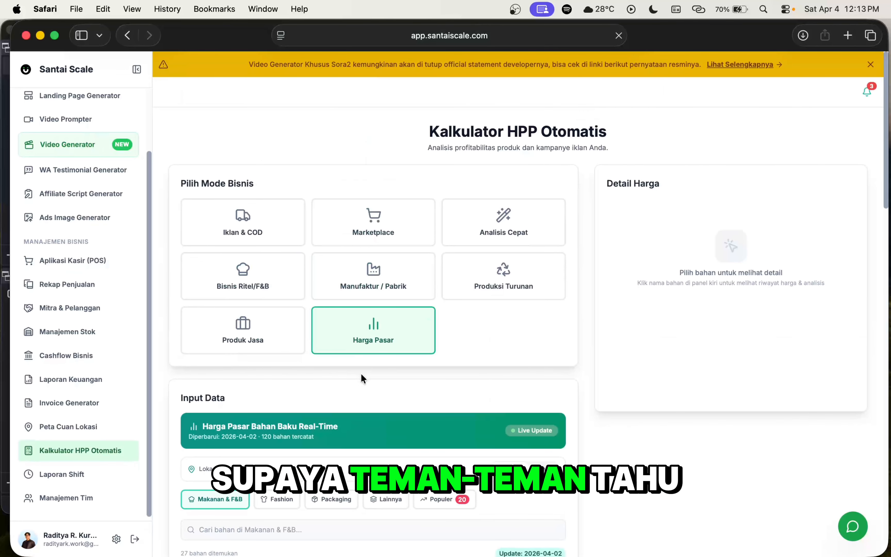